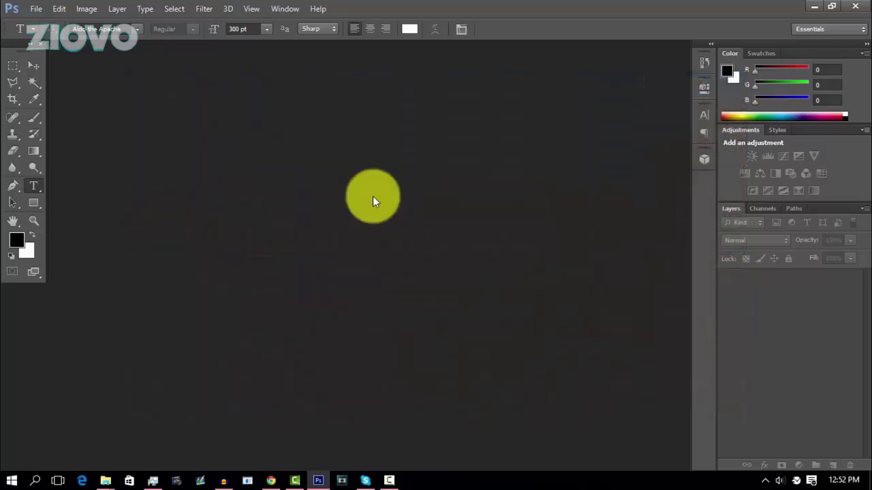
Step: Create a 1920 × 1080 pixel document via File > New with Transparent background contents
left_click(36, 8)
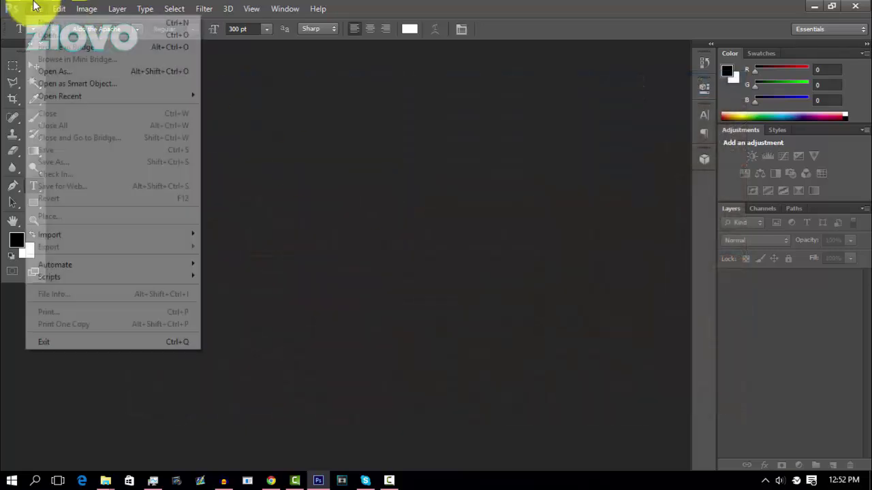
left_click(48, 23)
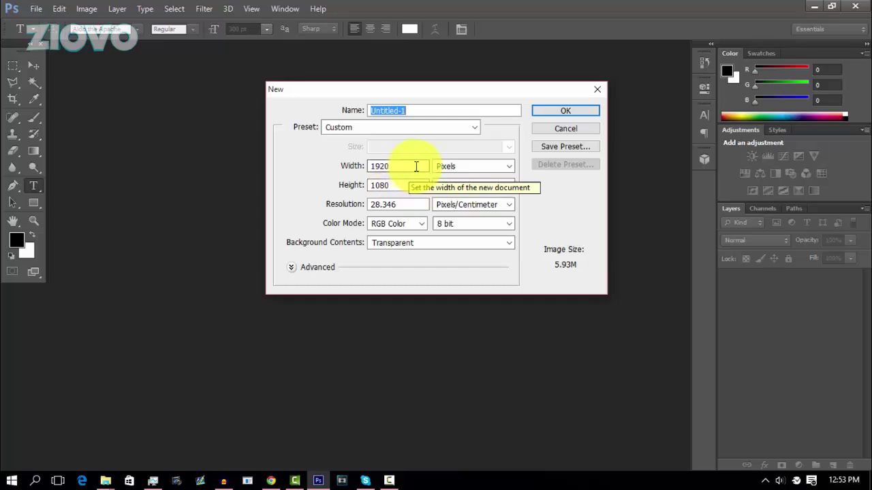
double_click(409, 166)
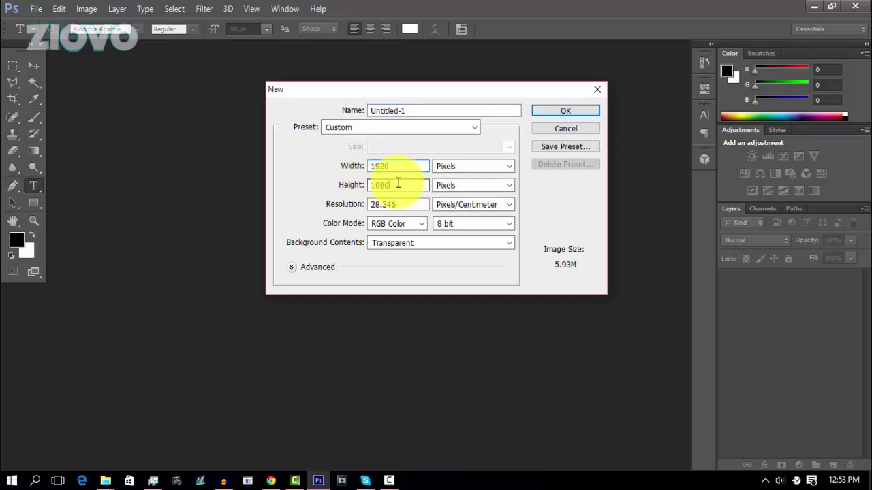
double_click(398, 184)
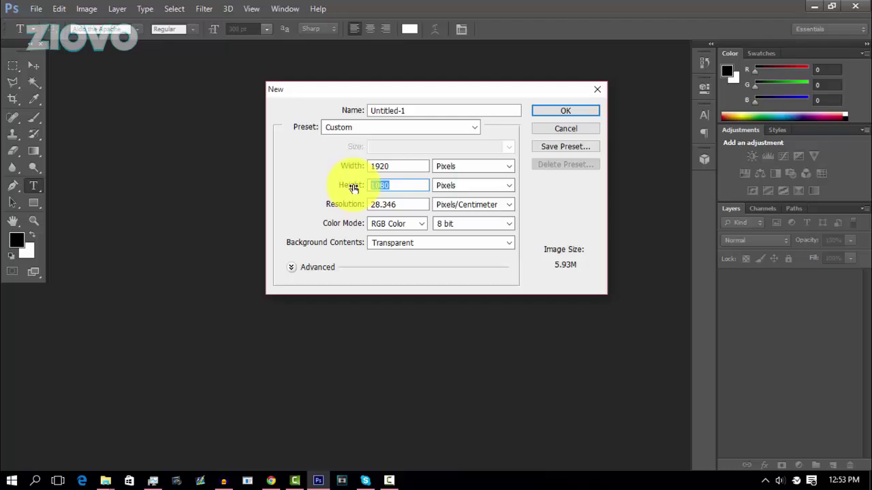
double_click(390, 166)
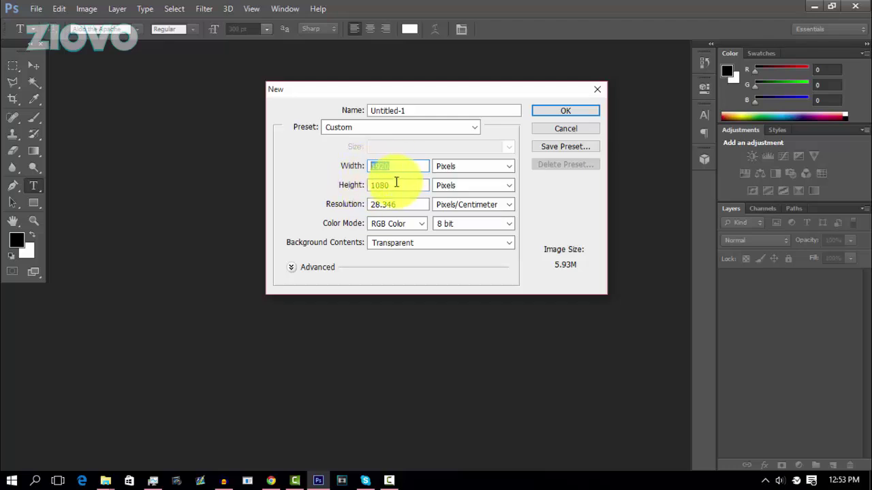
double_click(396, 183)
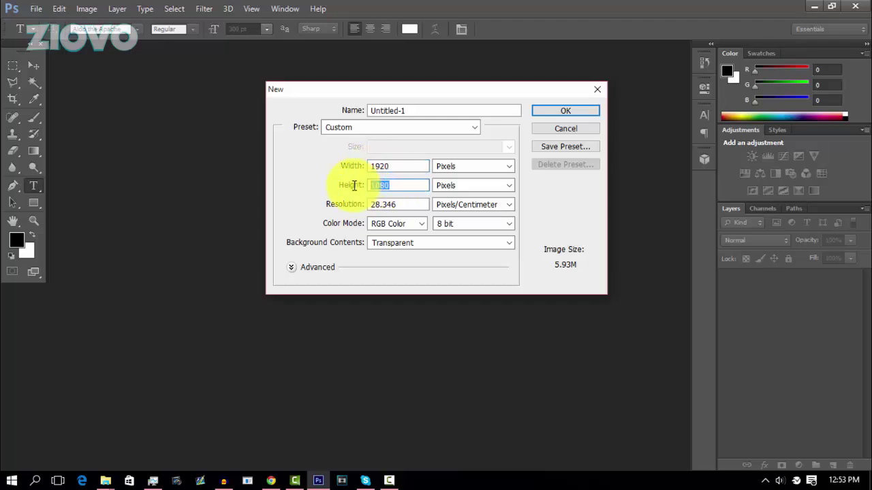
left_click(392, 245)
left_click(393, 275)
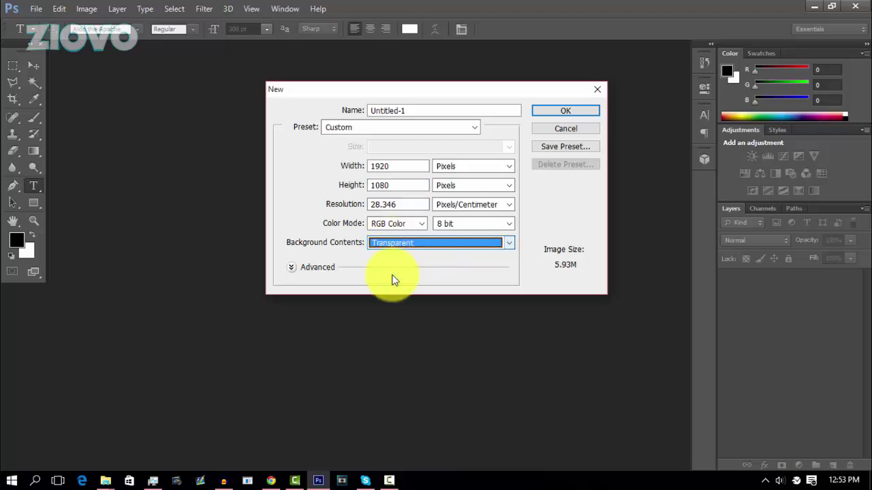
left_click(566, 110)
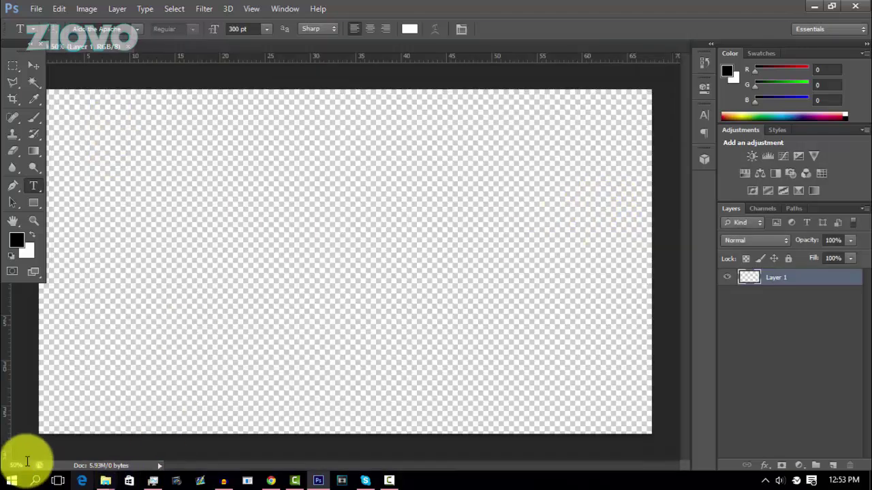
Step: Set the view zoom to 40%
left_click_drag(27, 462, 4, 463)
type("40")
key("Return")
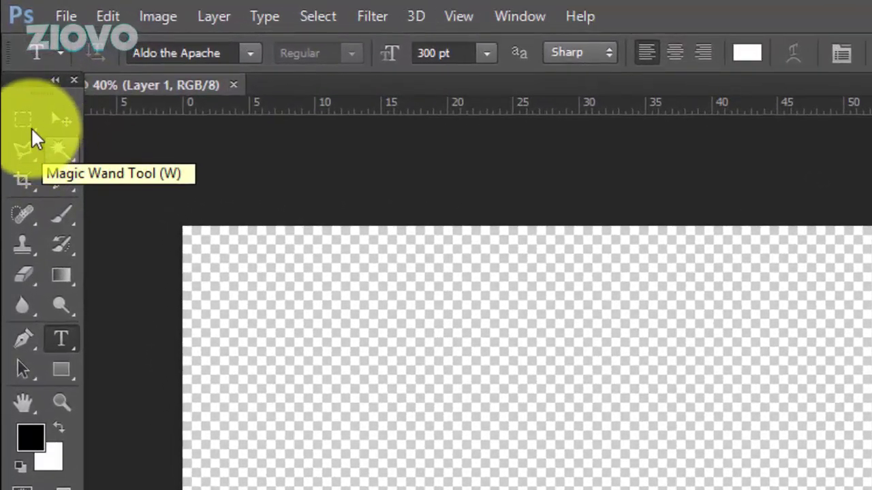
Step: Drag a vertical guide from the left ruler to the canvas's horizontal centre
left_click(15, 146)
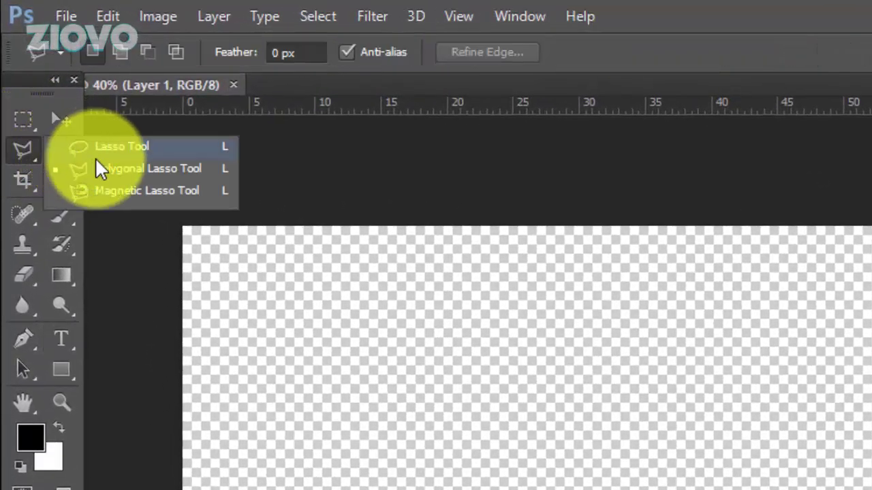
left_click(191, 176)
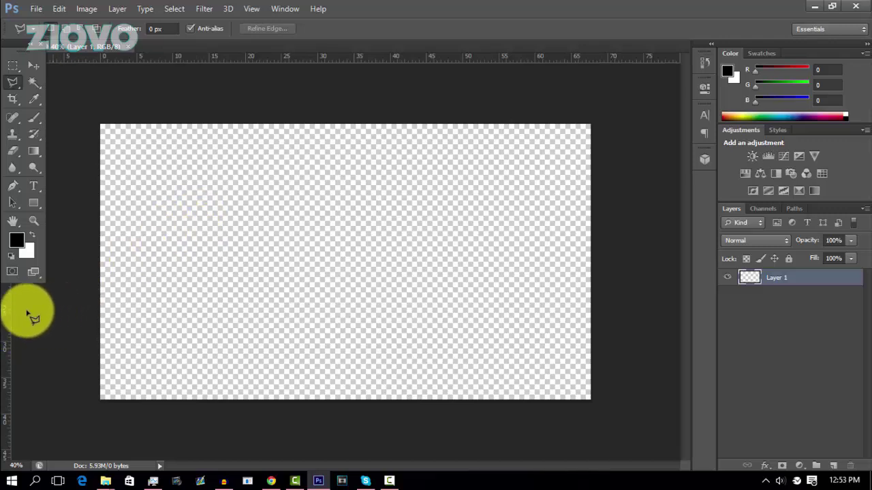
left_click(34, 66)
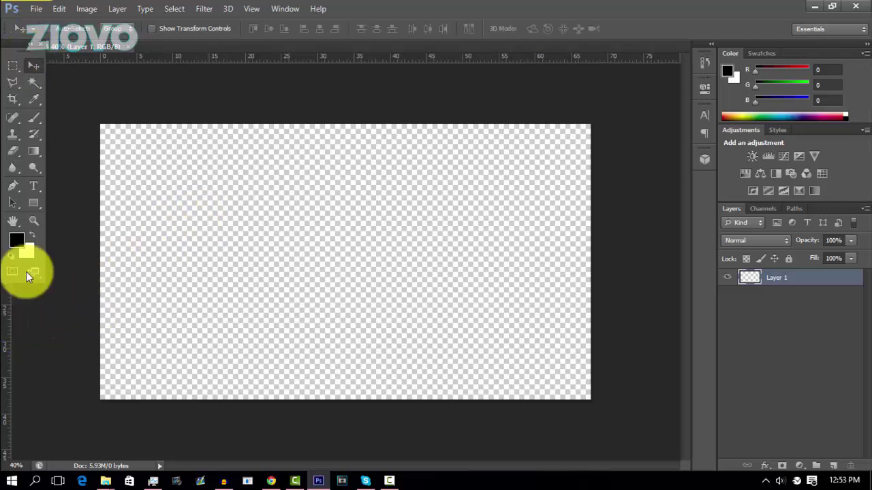
left_click_drag(5, 318, 346, 315)
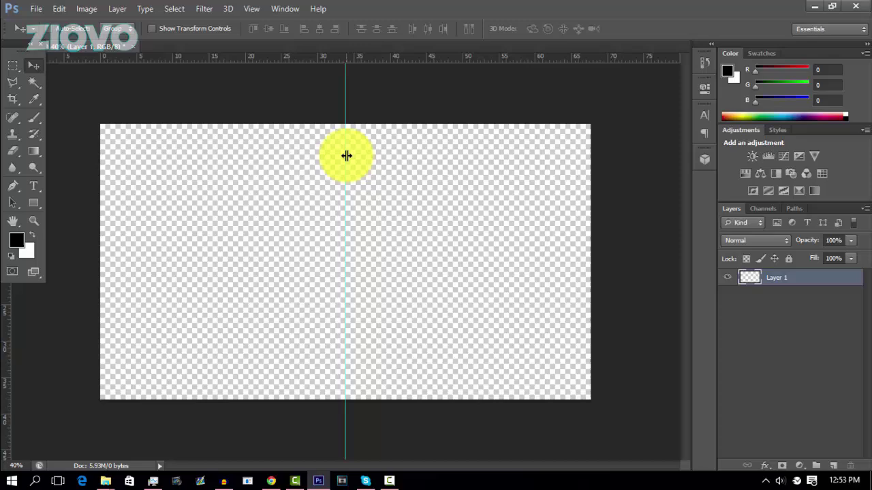
Step: With the Polygonal Lasso, trace a notched band from the left edge to the centre guide and close it
right_click(12, 81)
left_click(61, 90)
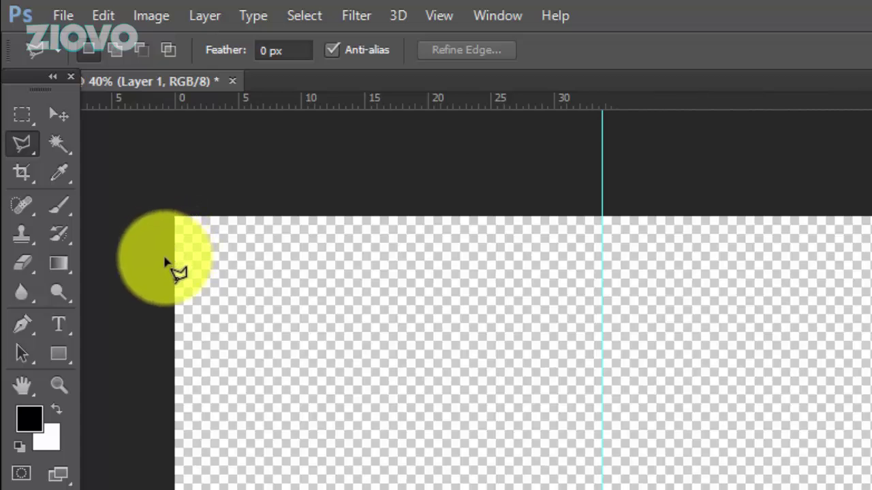
left_click(169, 262)
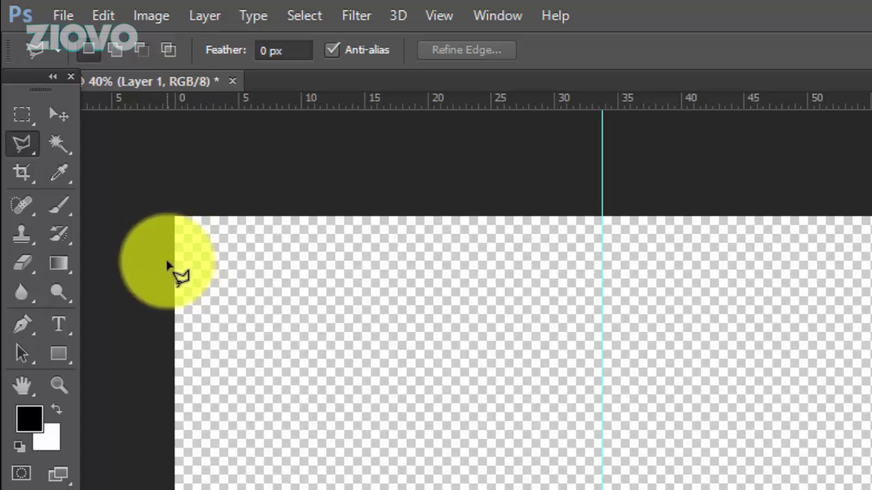
left_click(518, 260)
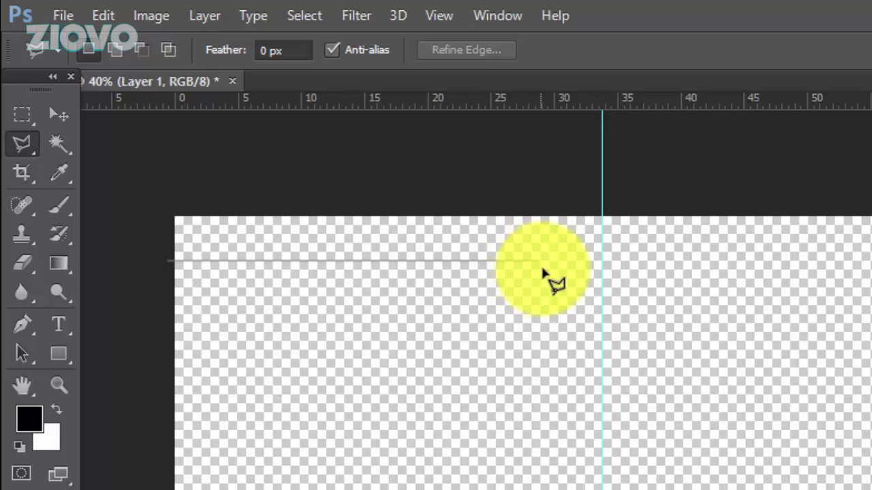
left_click(544, 270)
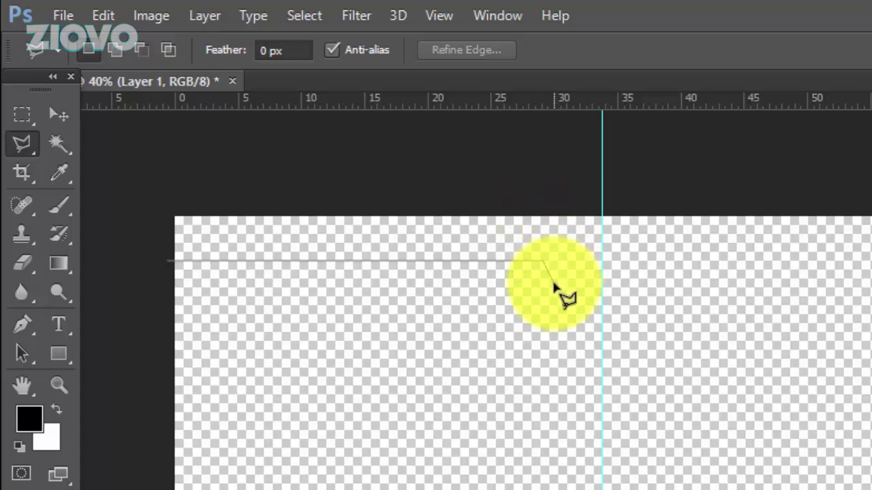
left_click(552, 283)
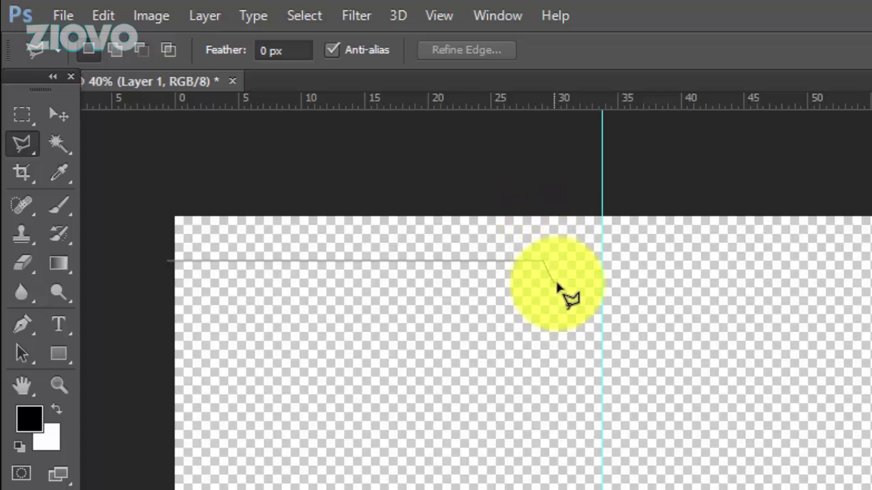
left_click(602, 283)
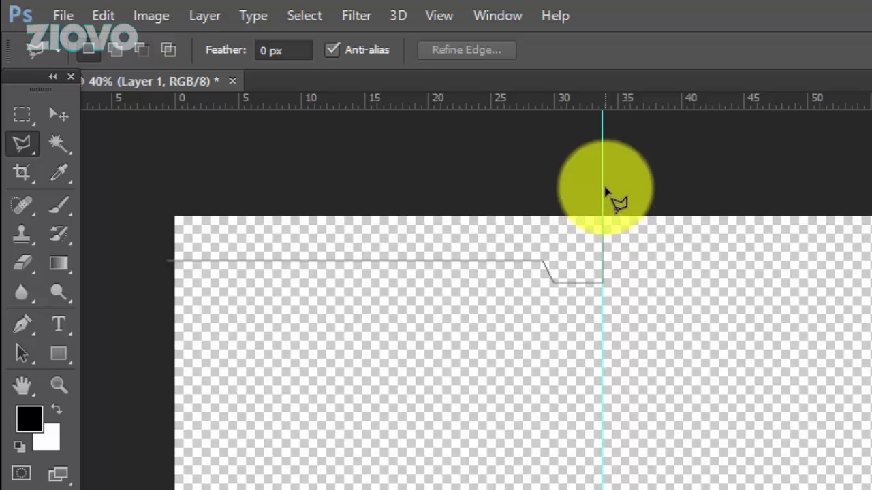
left_click(603, 187)
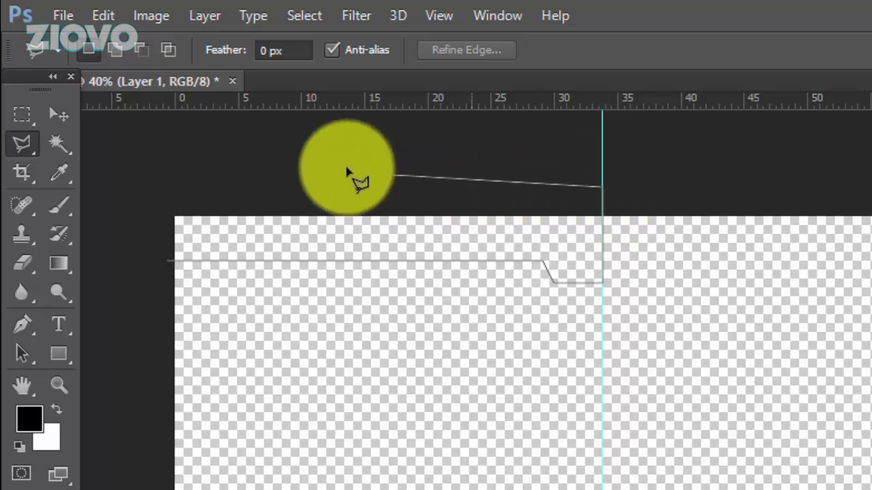
left_click(156, 186)
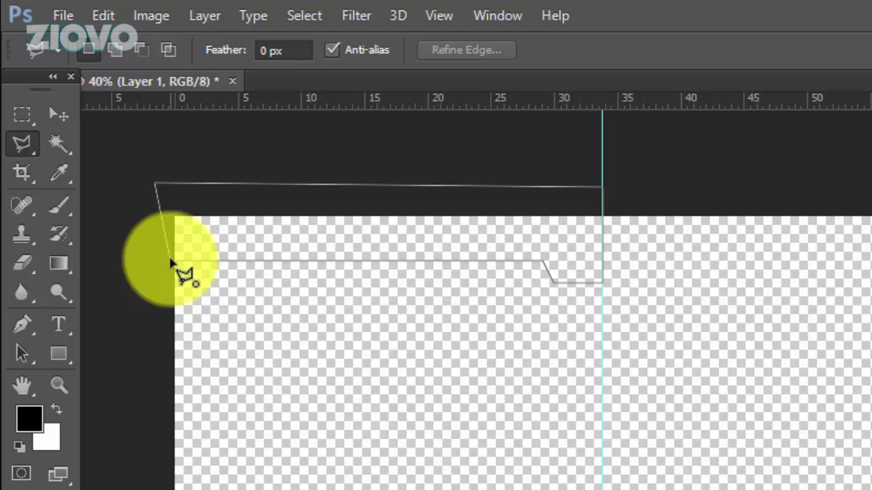
left_click(170, 262)
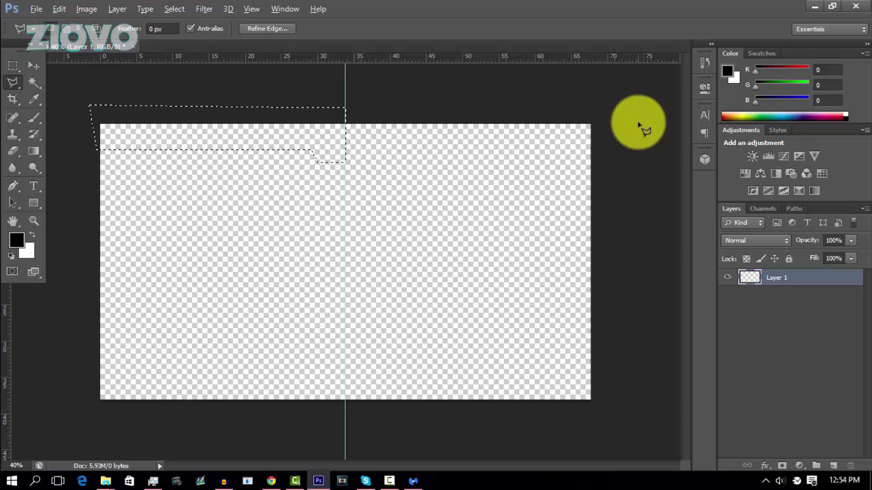
Step: Fill the selection with black, duplicate it to a new layer and flip the copy horizontally
key("alt+BackSpace")
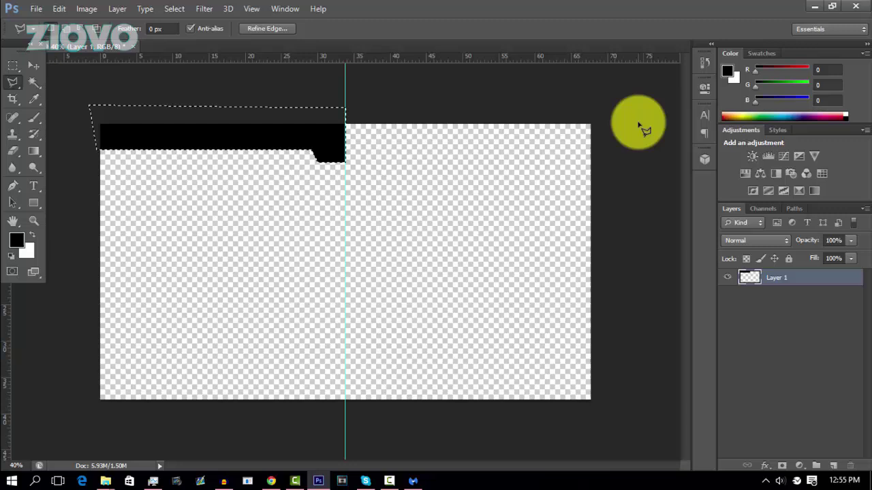
key("ctrl+j")
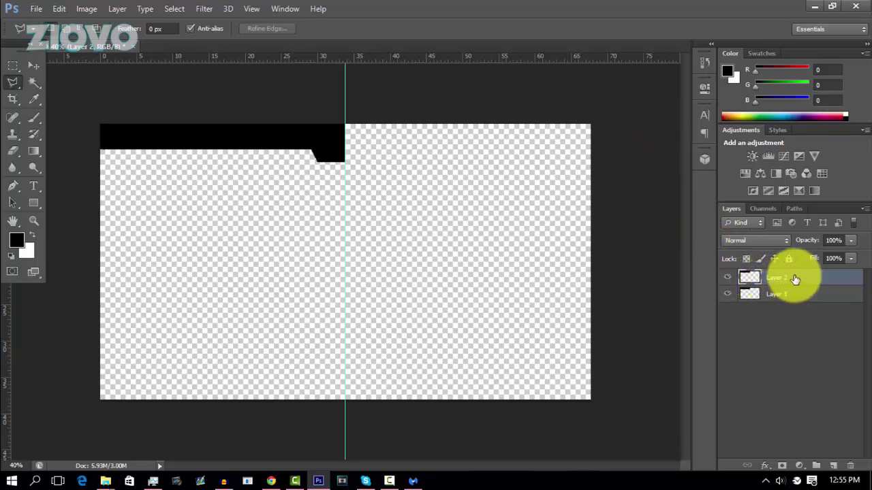
left_click(59, 9)
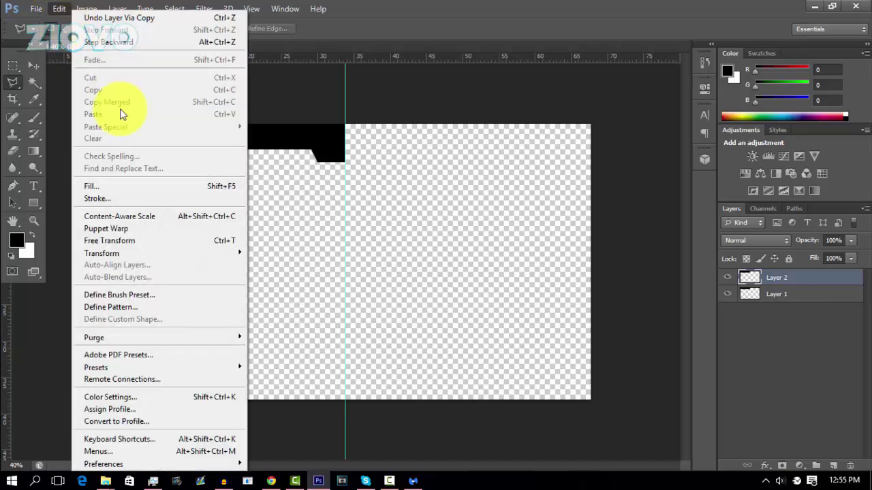
mouse_move(170, 255)
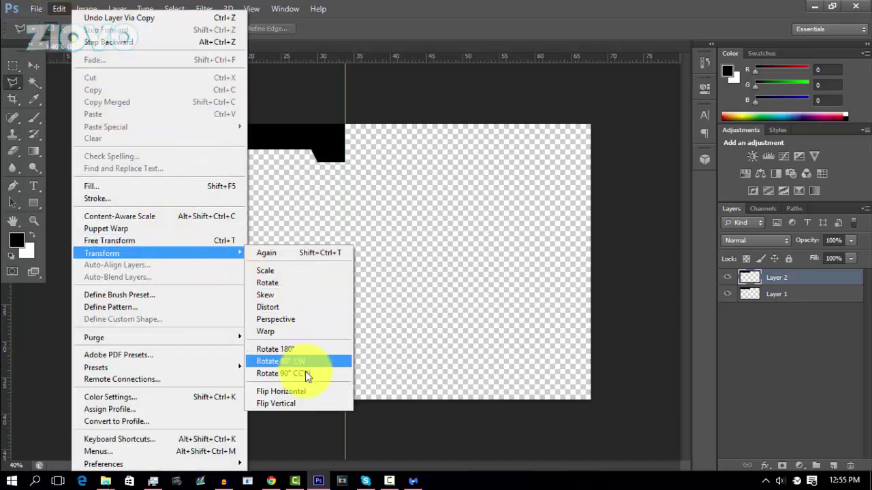
left_click(307, 392)
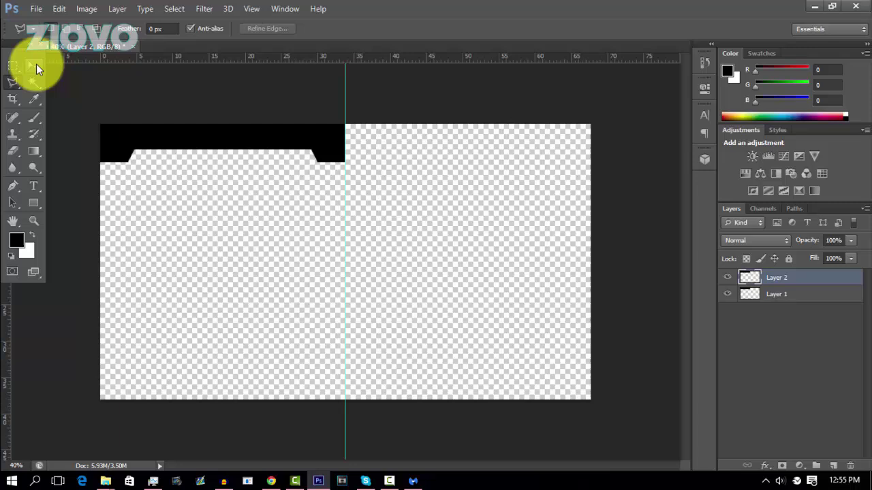
Step: Move the mirrored copy right to complete the bar and drag the centre guide away
left_click(36, 64)
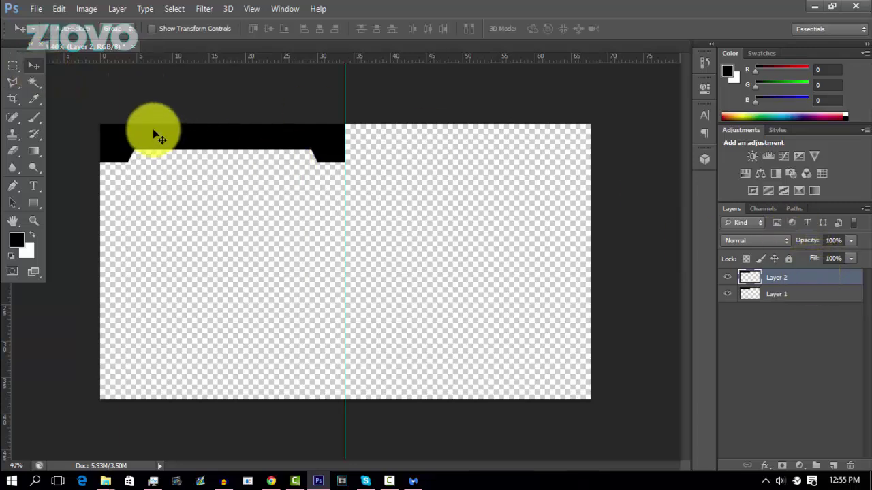
left_click_drag(122, 141, 357, 144)
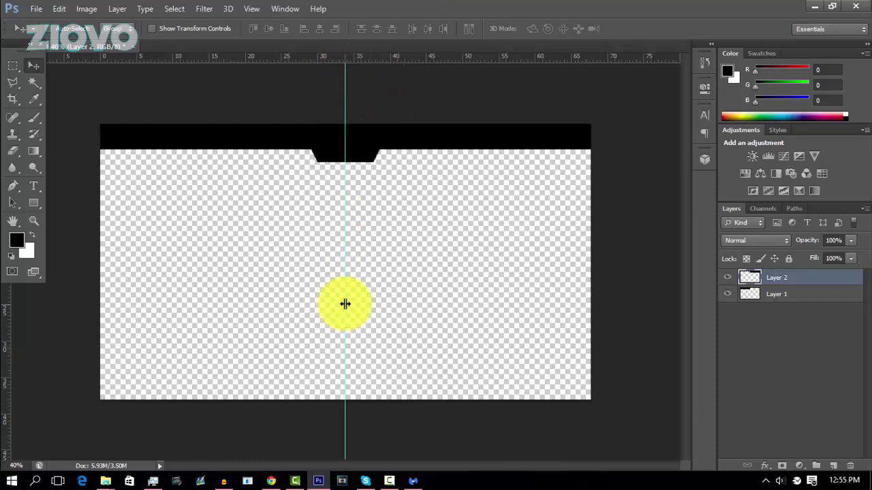
left_click_drag(345, 302, 4, 304)
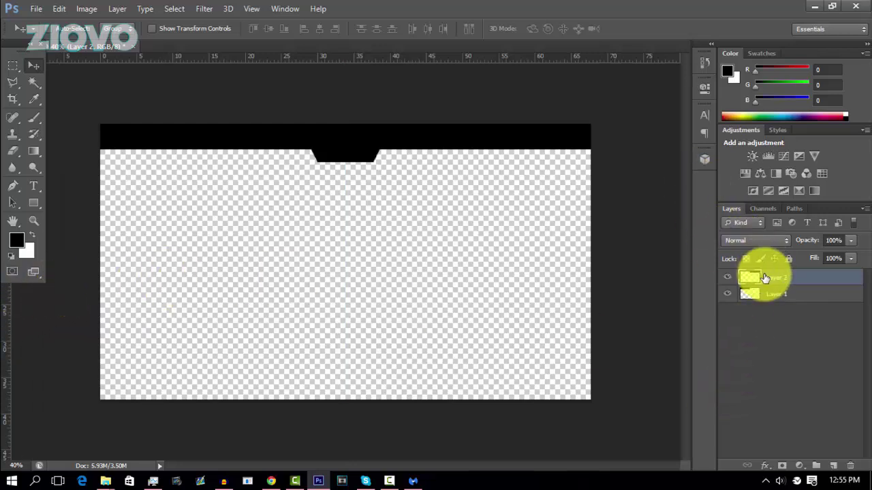
Step: Show Layer 1 and Layer 2, select both and convert them into one smart object
left_click(726, 280)
left_click(727, 295)
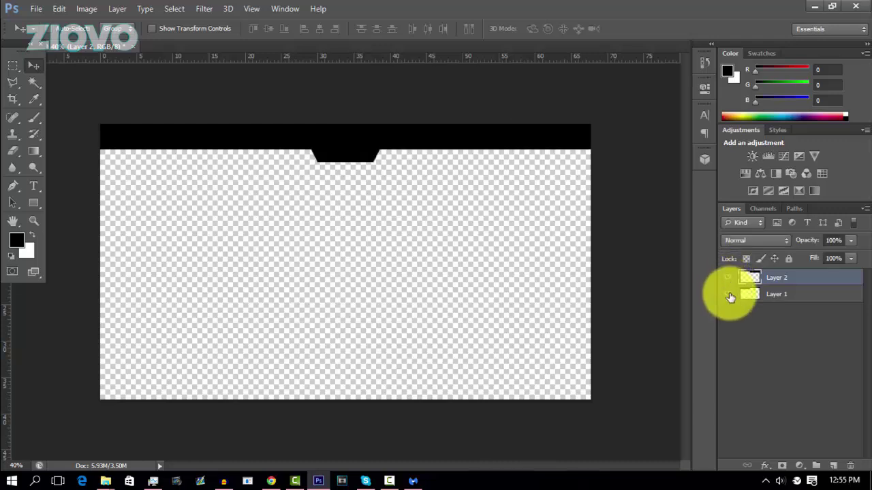
left_click(824, 297, "shift")
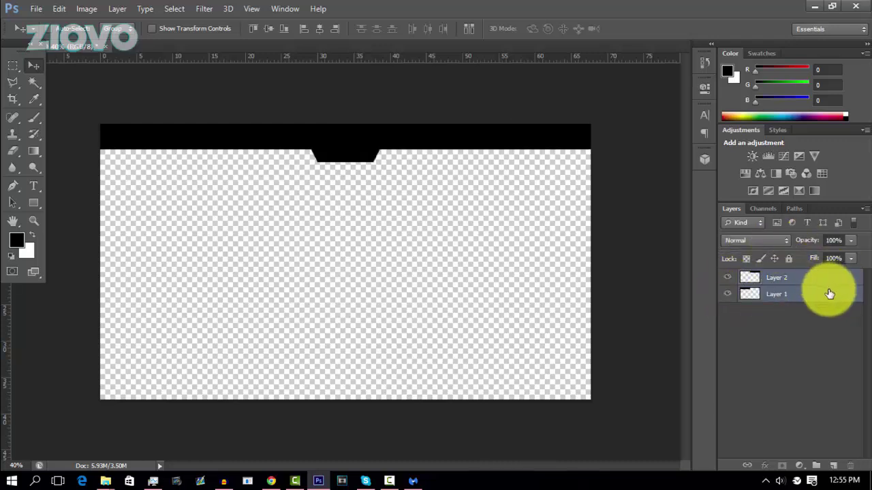
right_click(829, 294)
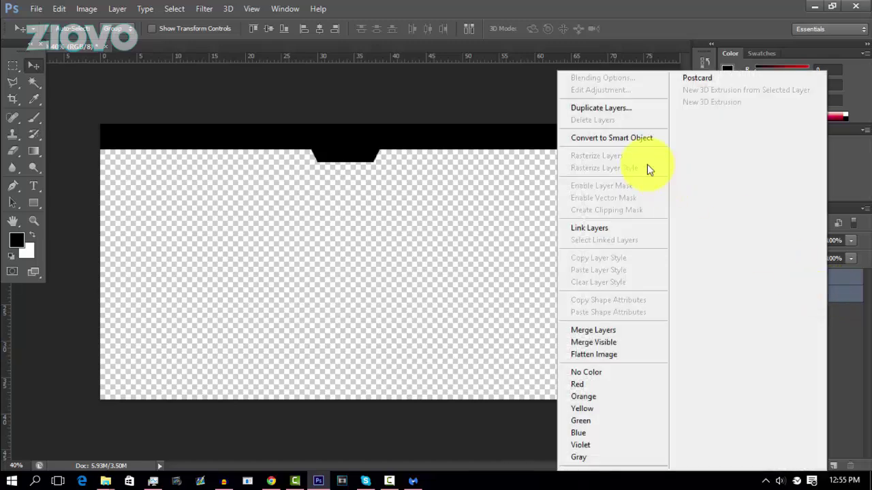
left_click(633, 141)
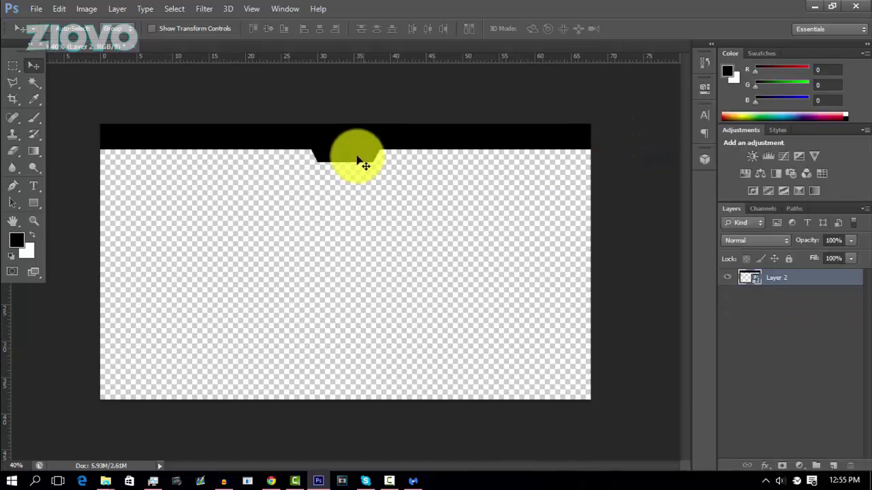
Step: Nudge the merged bar slightly upward with the arrow keys
key("Up")
key("Up")
key("Up")
key("Up")
key("Up")
key("Up")
key("Up")
key("Up")
key("Up")
key("Up")
key("Up")
key("Up")
key("Up")
key("Up")
key("Up")
key("Up")
key("Up")
key("Up")
key("Up")
key("Up")
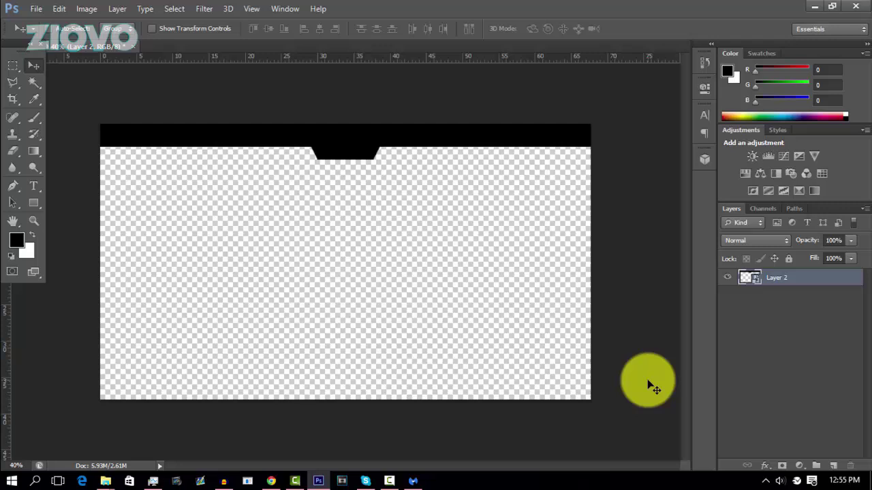
key("Up")
key("Up")
key("Up")
key("Up")
key("Up")
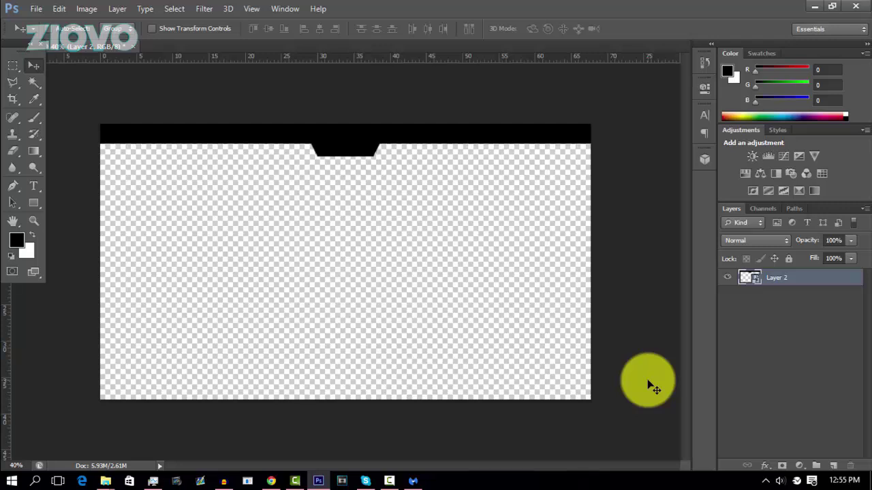
key("Down")
key("Down")
key("Down")
key("Down")
key("Down")
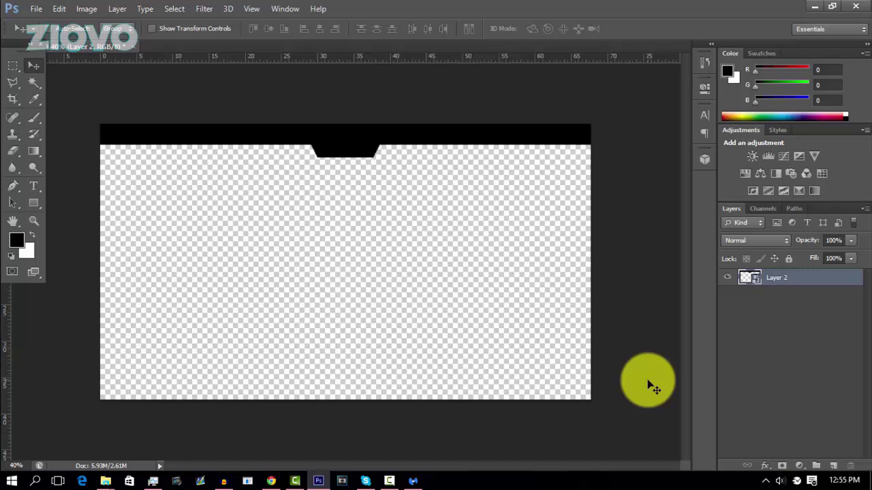
Step: Add a white Stroke to the bar layer in Blending Options
right_click(798, 276)
left_click(586, 74)
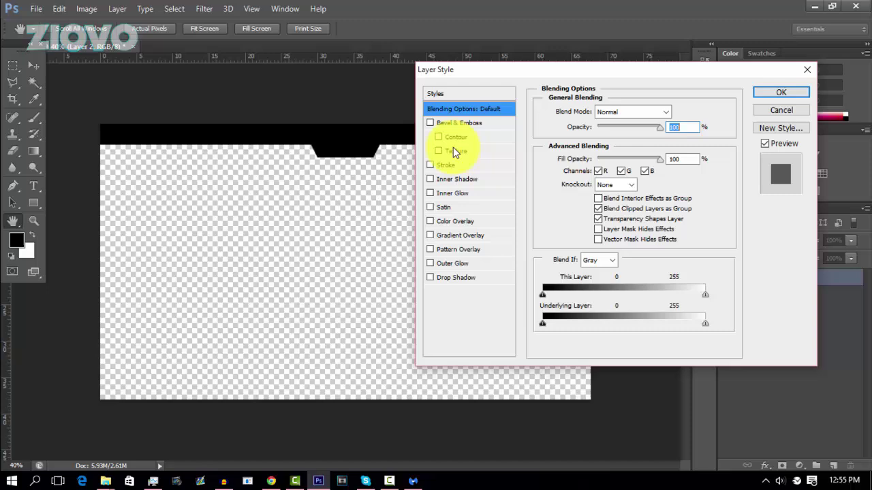
left_click(430, 165)
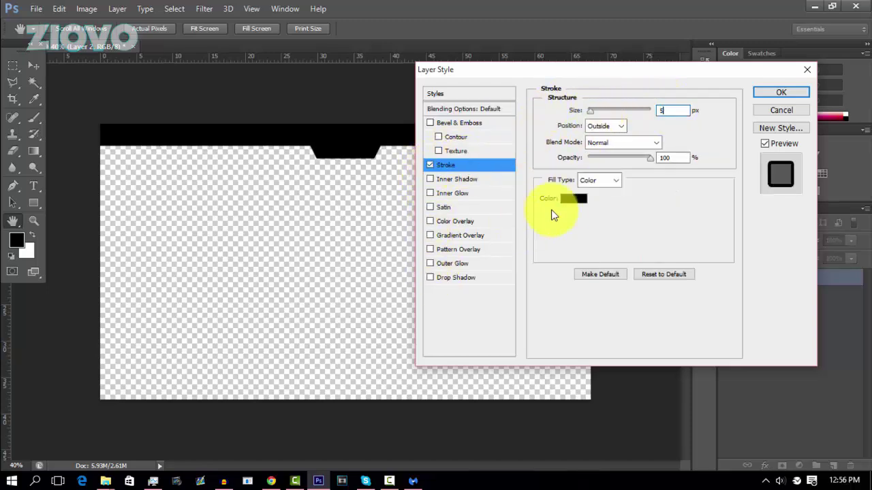
left_click(569, 199)
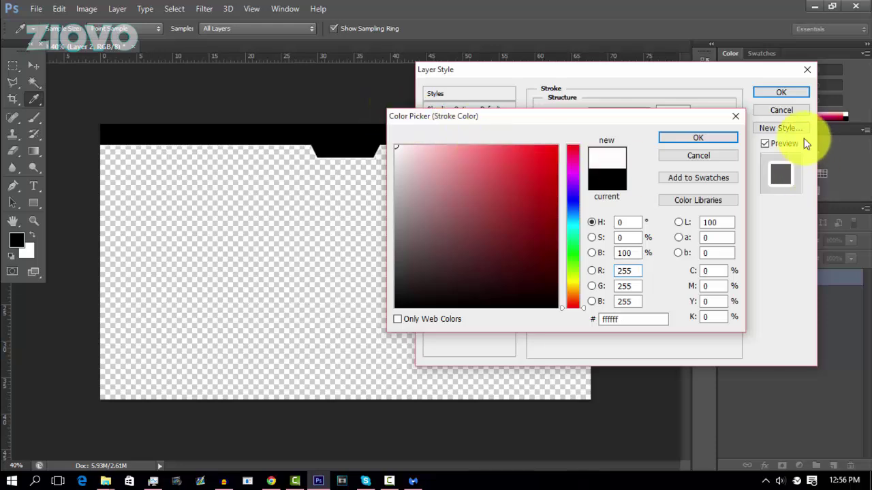
left_click(707, 137)
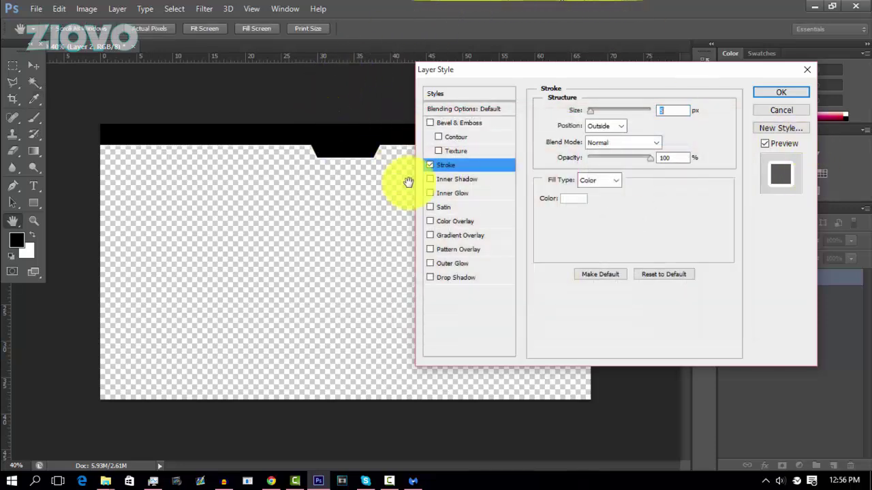
Step: Try a dark navy to dark blue Gradient Overlay, then turn it back off
left_click(430, 235)
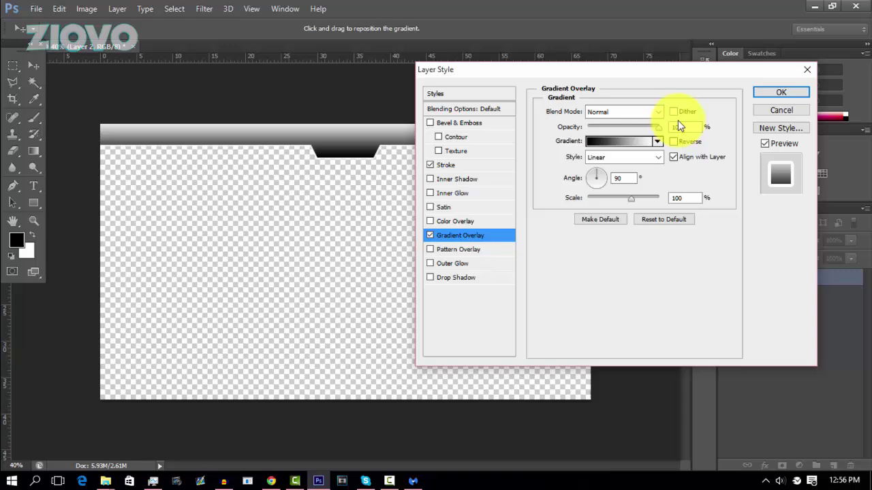
left_click(622, 141)
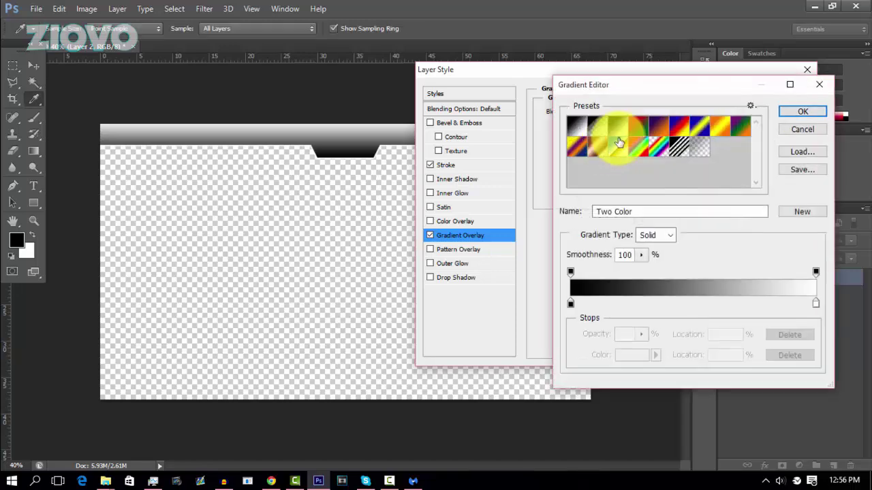
double_click(571, 304)
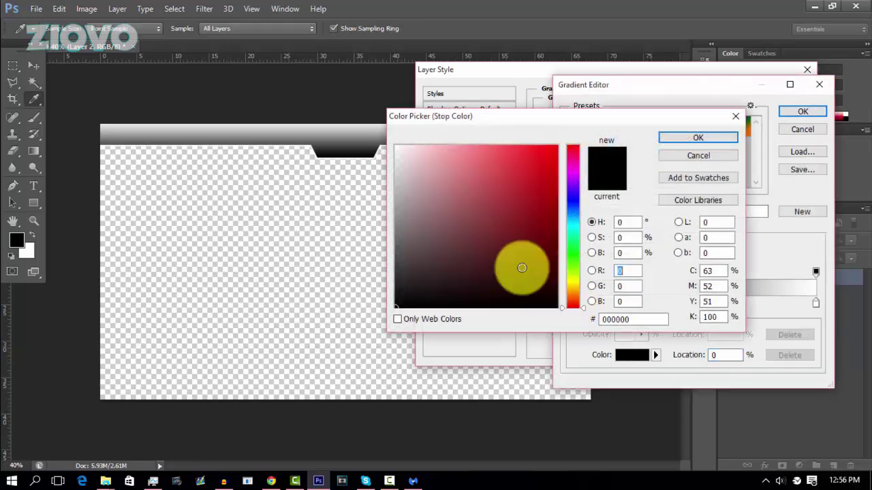
left_click(573, 213)
left_click(550, 273)
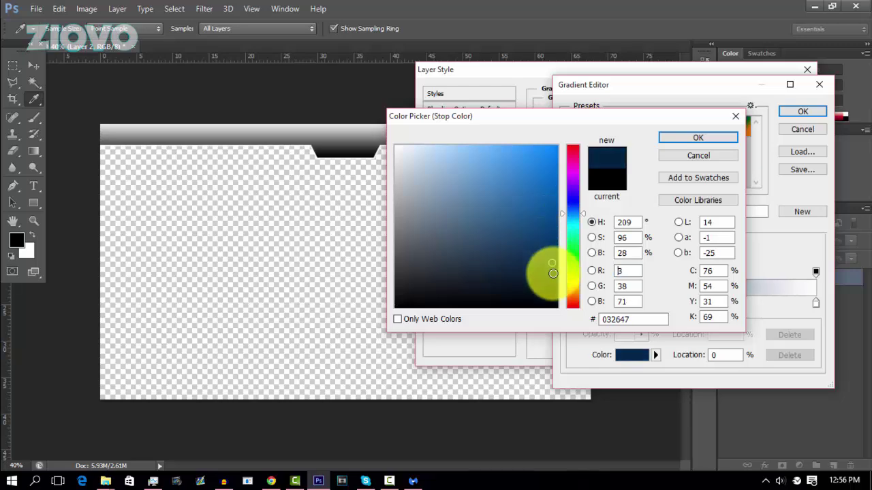
left_click(688, 137)
double_click(815, 304)
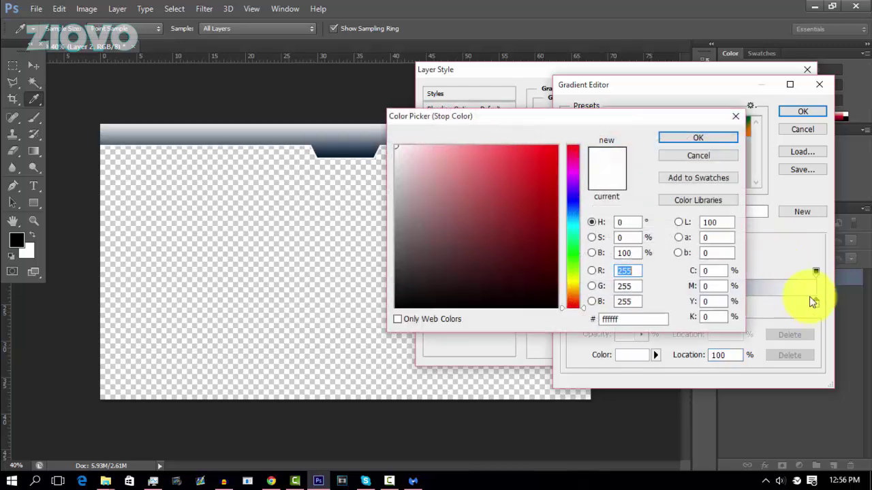
left_click(572, 215)
left_click(537, 209)
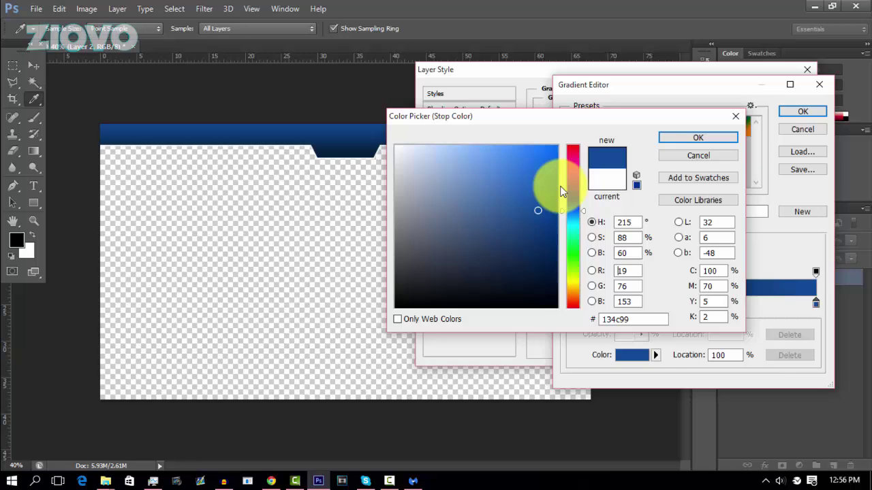
left_click(697, 136)
left_click(792, 113)
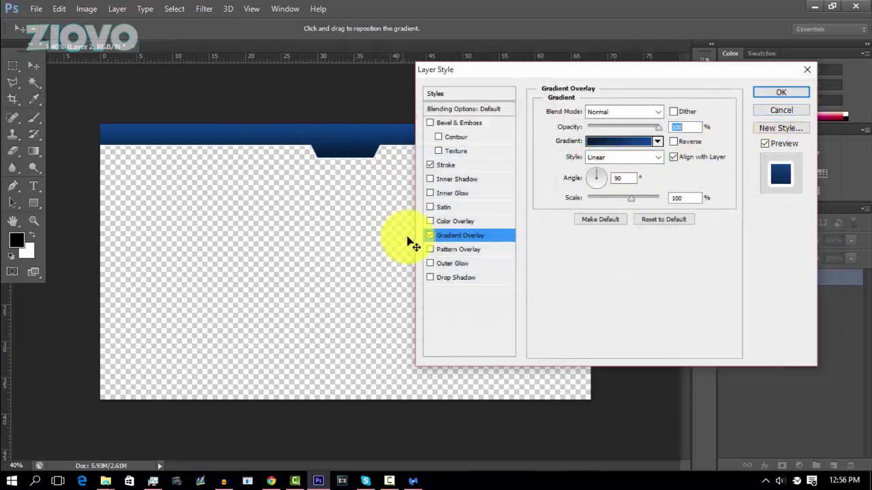
left_click(431, 236)
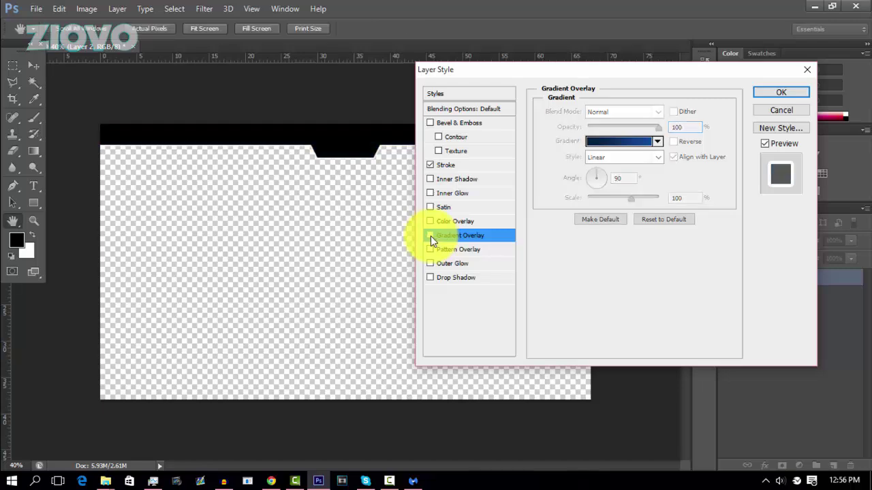
Step: Apply the stroke-only style, then place the blue grunge texture wallpaper image
left_click(785, 94)
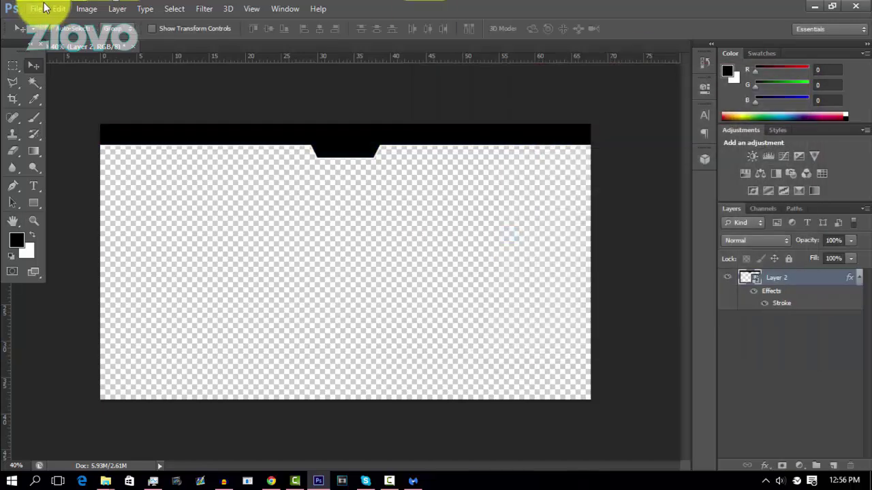
left_click(36, 8)
left_click(111, 215)
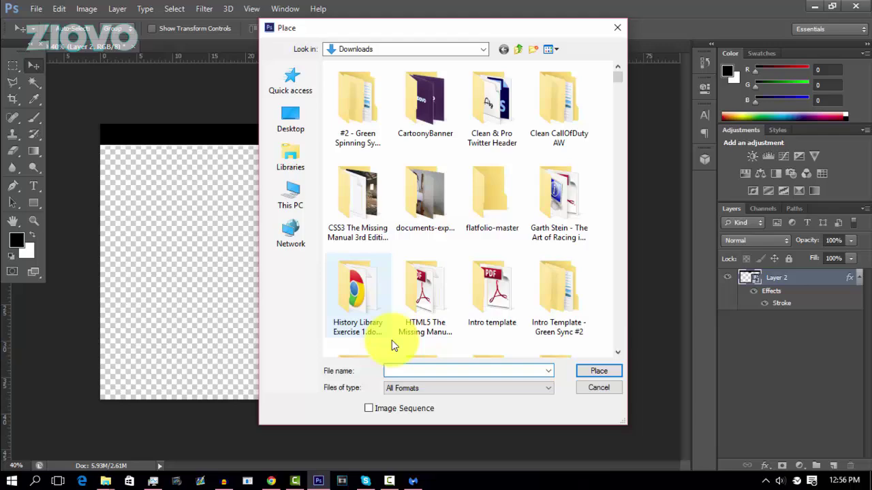
type("blue")
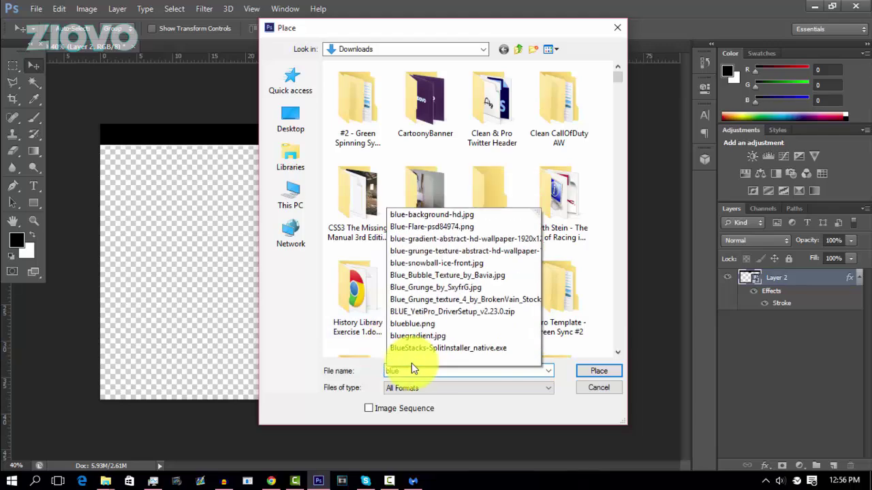
key("Down")
key("Down")
key("Down")
key("Down")
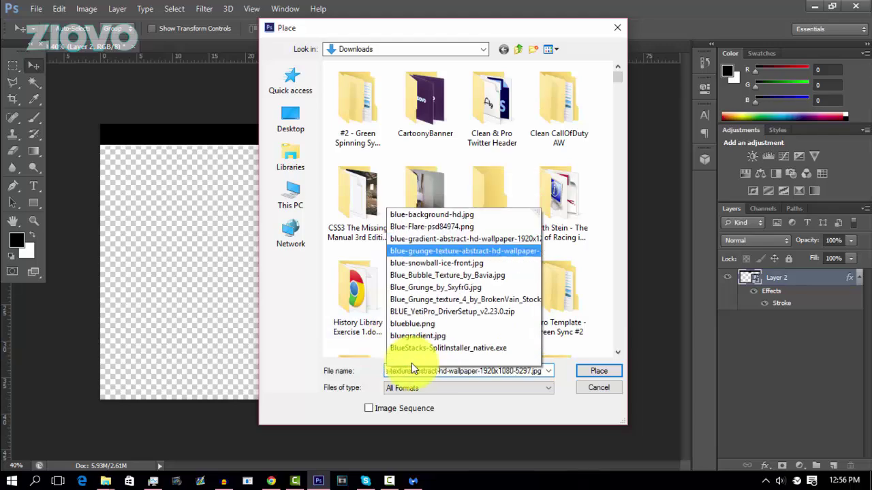
key("Return")
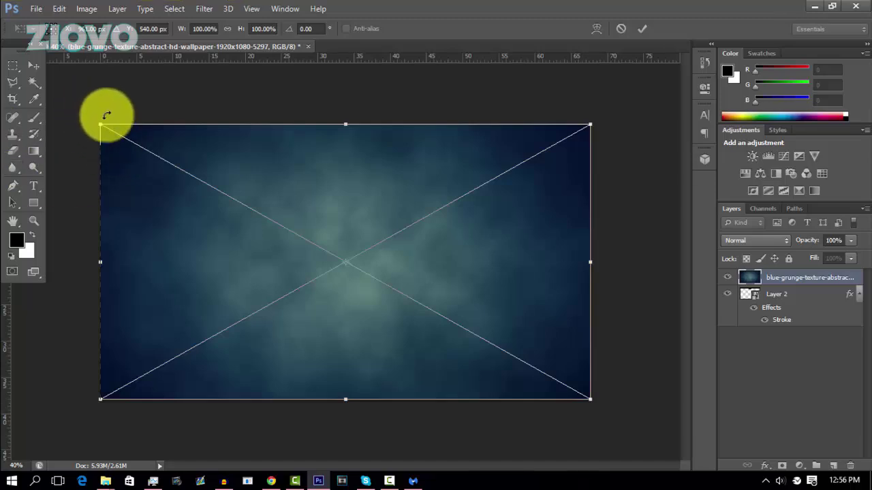
Step: Move the texture up over the top bar and make it a clipping mask on the bar
left_click_drag(100, 124, 82, 114)
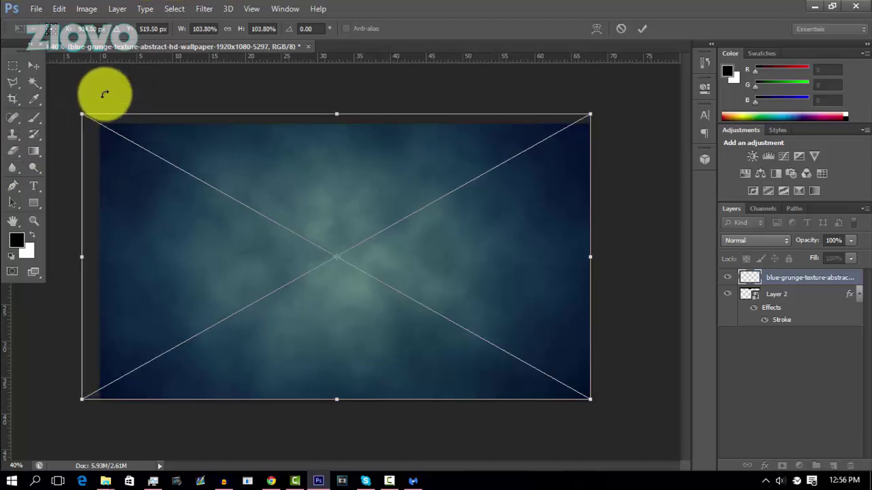
left_click(620, 29)
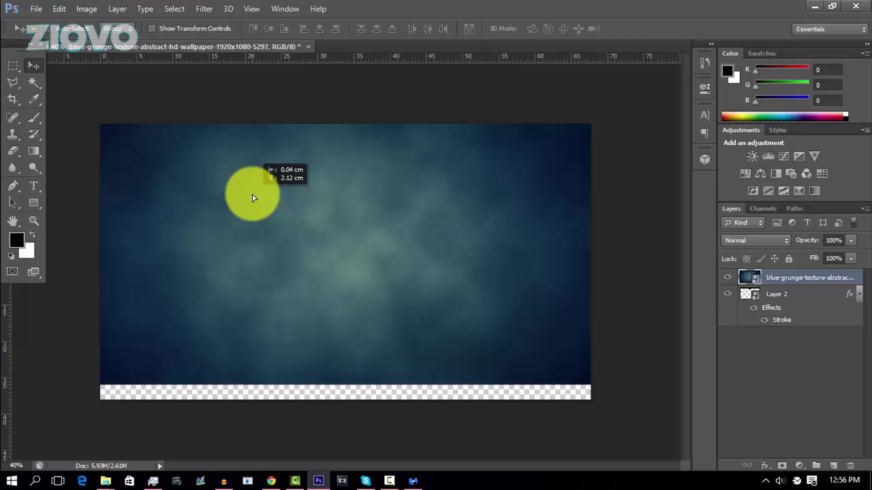
left_click_drag(249, 204, 259, 169)
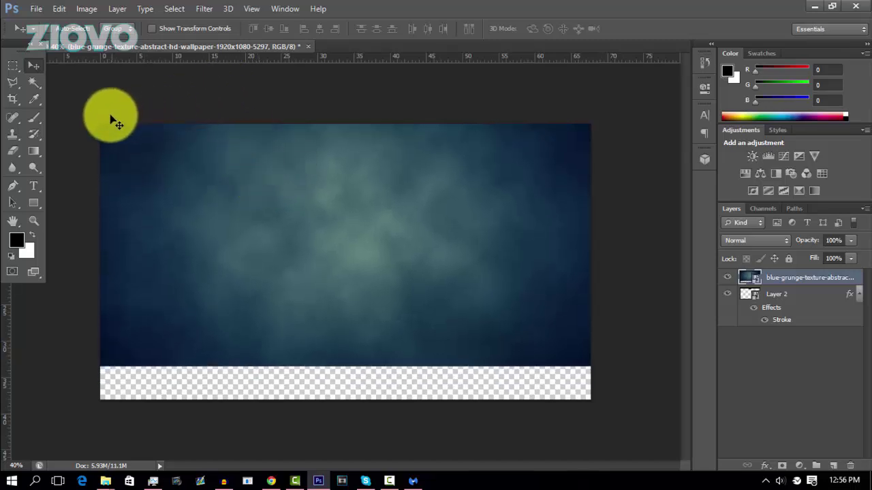
right_click(793, 278)
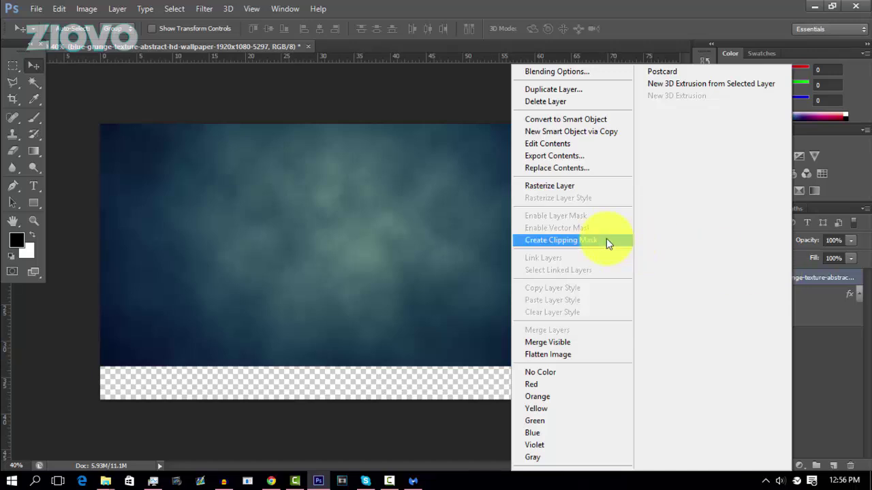
left_click(560, 240)
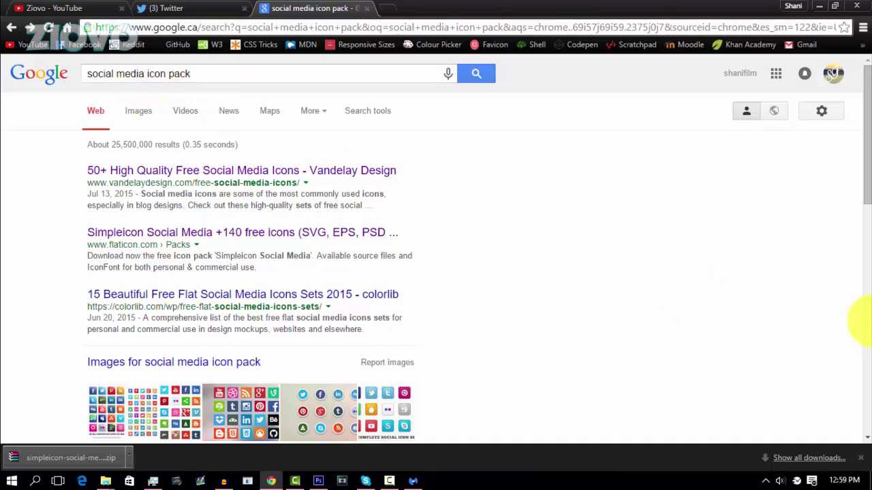
Step: Open the Simpleicon Social Media pack page on Flaticon, then minimize Chrome
left_click(344, 235)
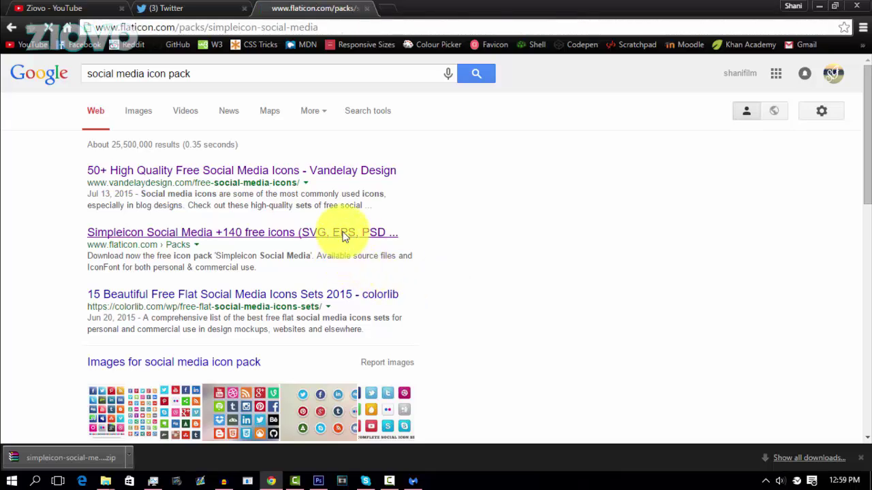
scroll(389, 276, "down", 2)
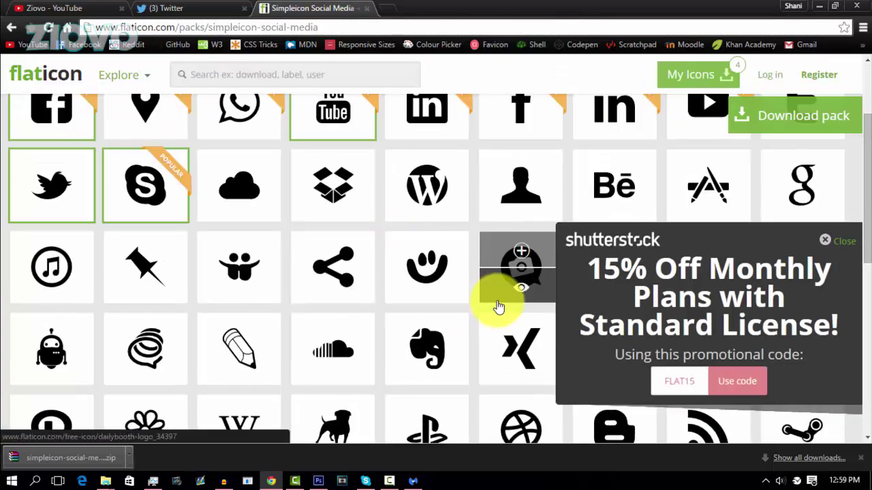
scroll(477, 276, "up", 2)
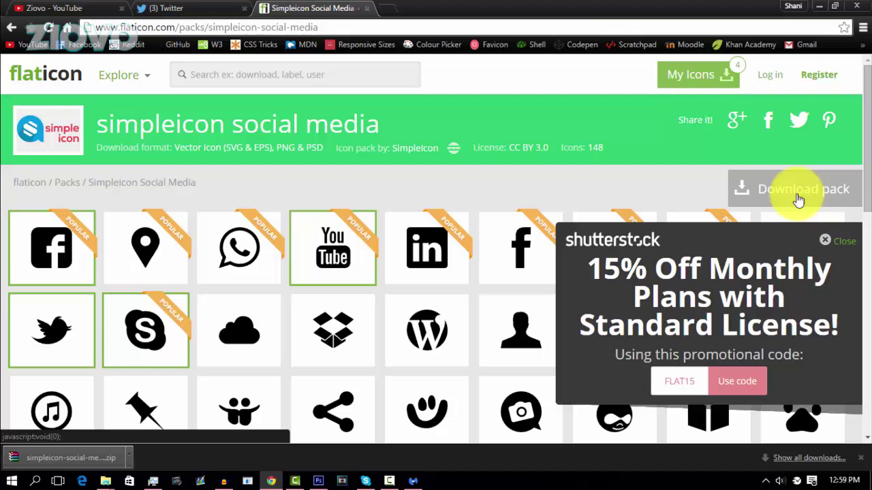
left_click(818, 6)
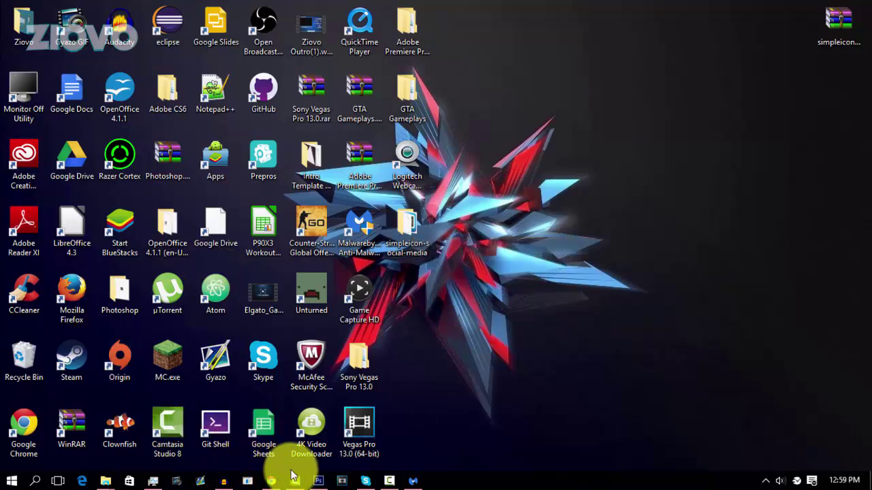
Step: Back in Photoshop, place youtube17.png from the simpleicon-social-media png folder
left_click(317, 480)
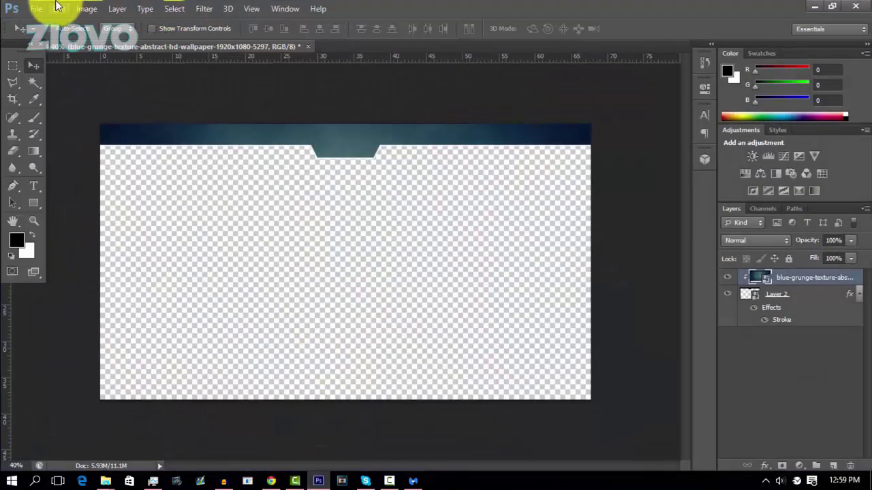
left_click(36, 8)
left_click(103, 220)
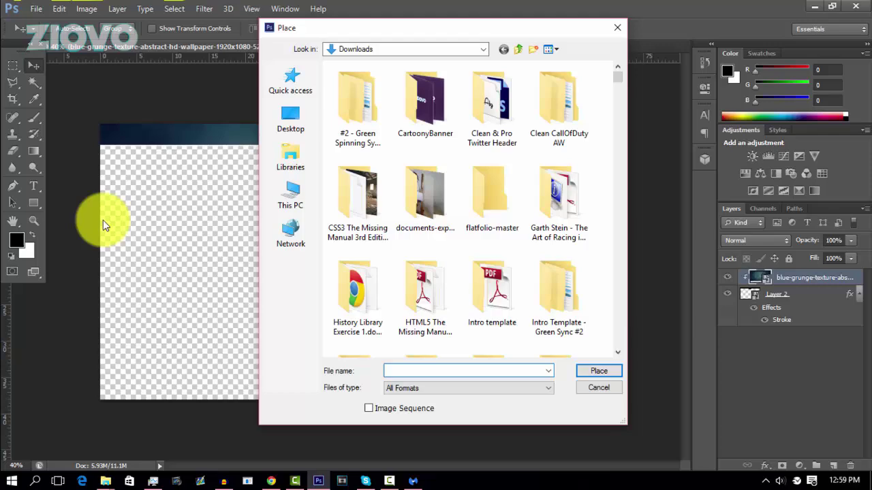
left_click(292, 117)
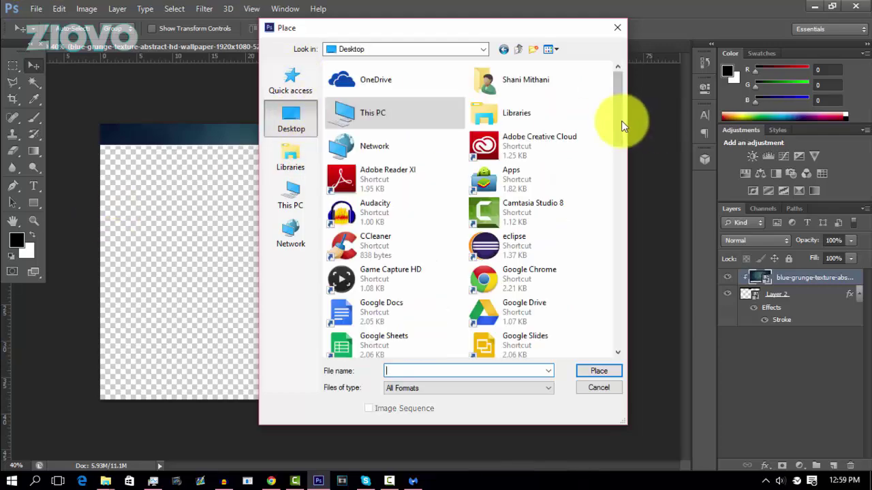
left_click_drag(621, 121, 629, 269)
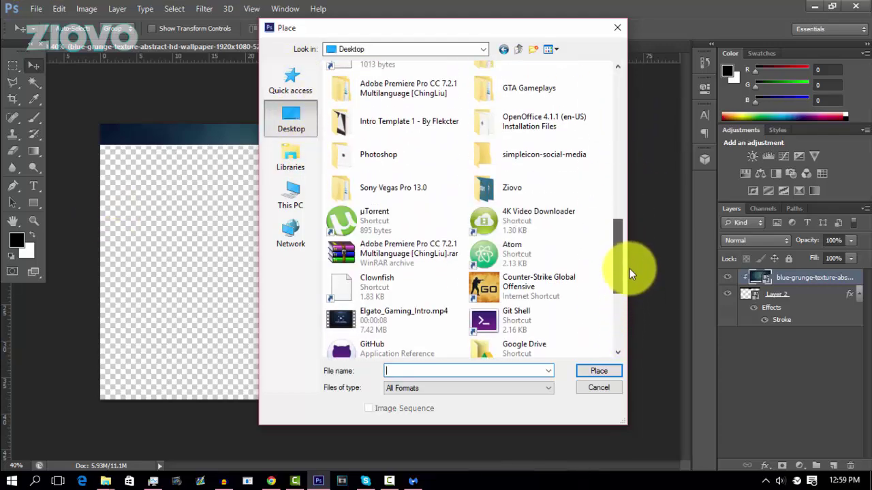
double_click(545, 163)
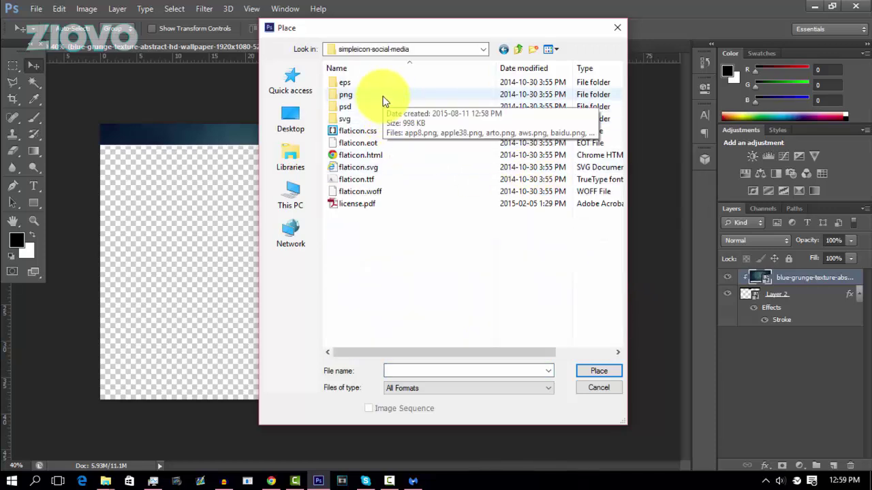
double_click(383, 95)
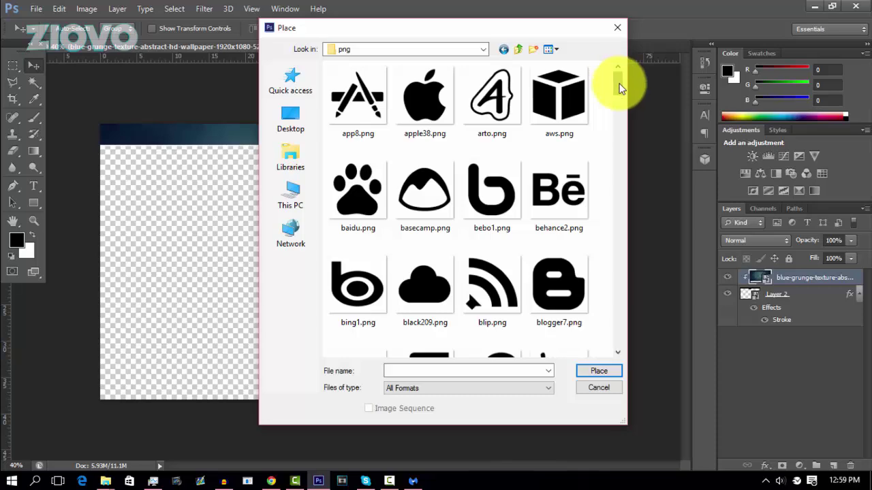
left_click_drag(618, 81, 618, 334)
double_click(569, 232)
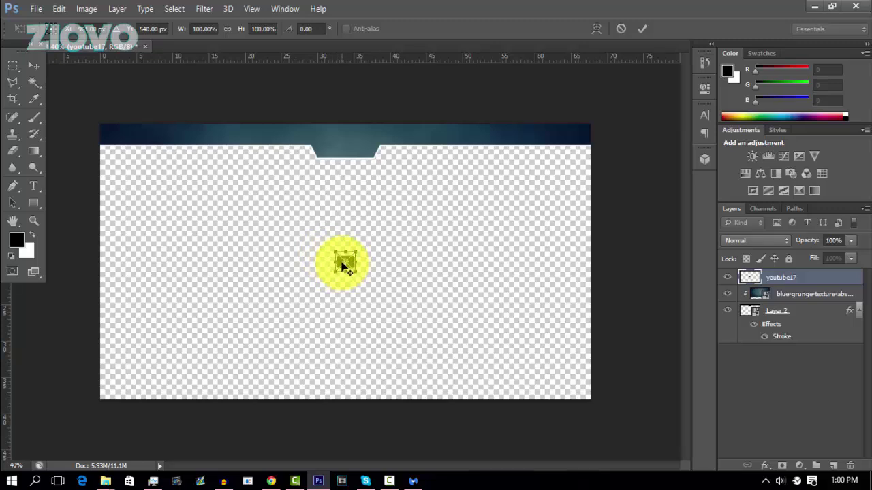
Step: Commit the placed YouTube icon and begin placing the next icon file
left_click_drag(344, 266, 321, 243)
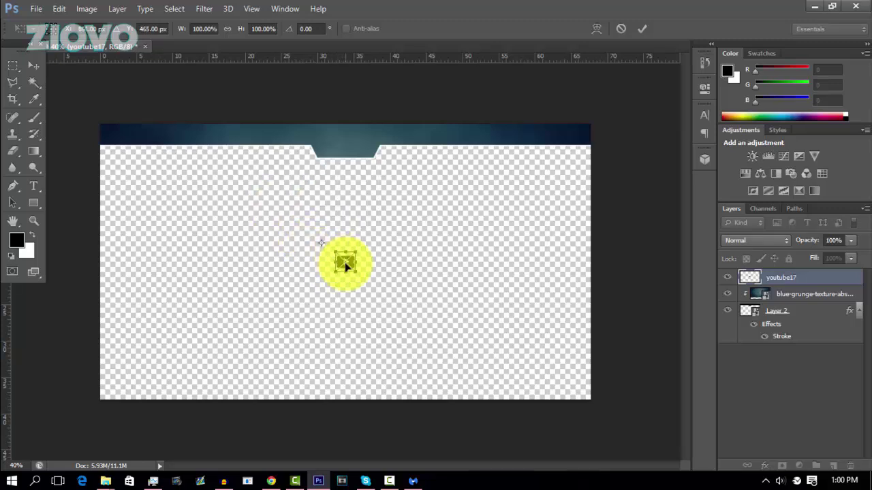
left_click(644, 27)
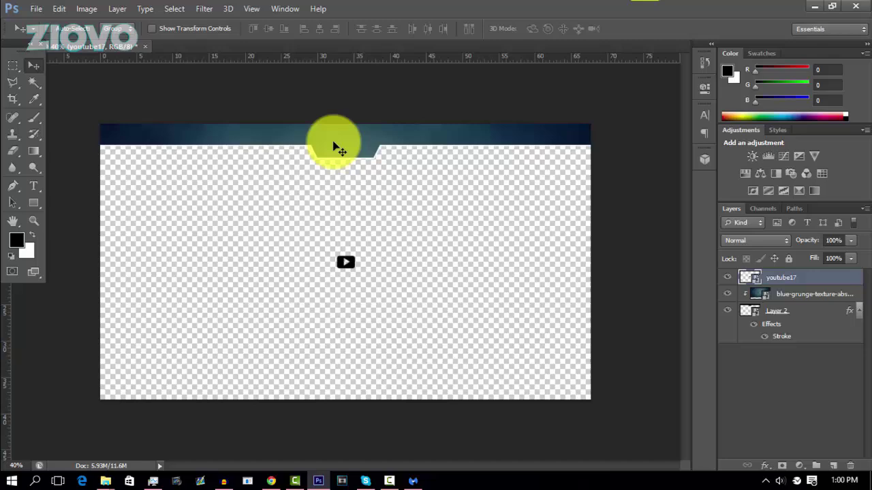
left_click(32, 8)
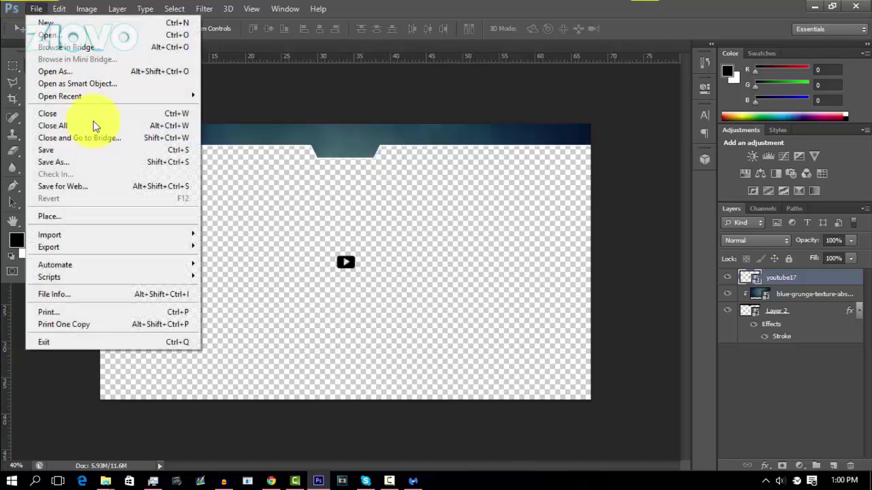
left_click(147, 217)
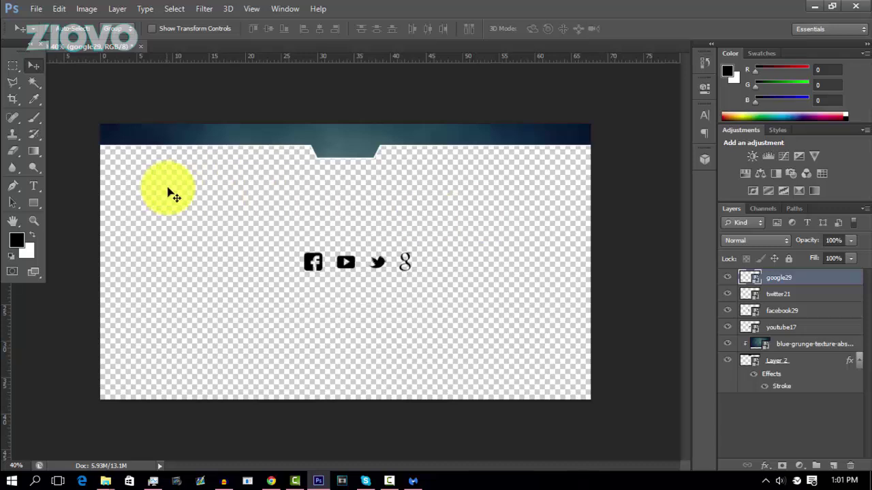
Step: Start a type layer at the header's top-left, trying 50 pt before settling on 40 pt
left_click(34, 186)
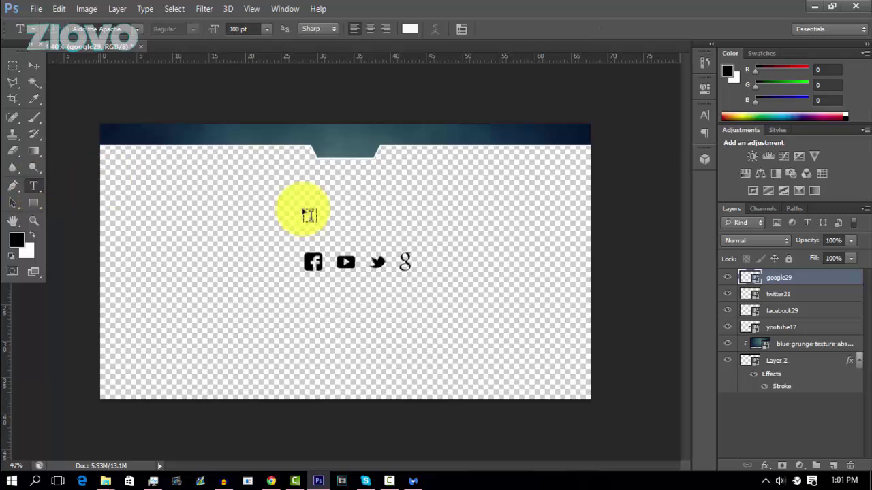
left_click(111, 137)
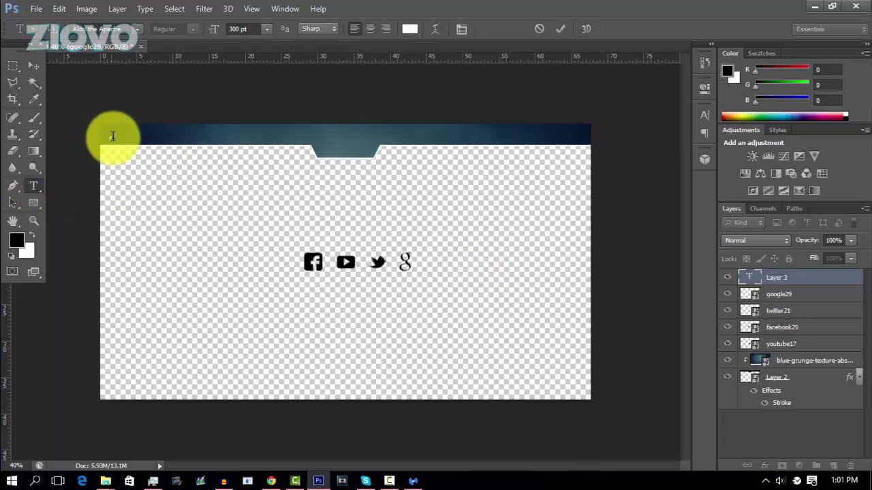
left_click(235, 28)
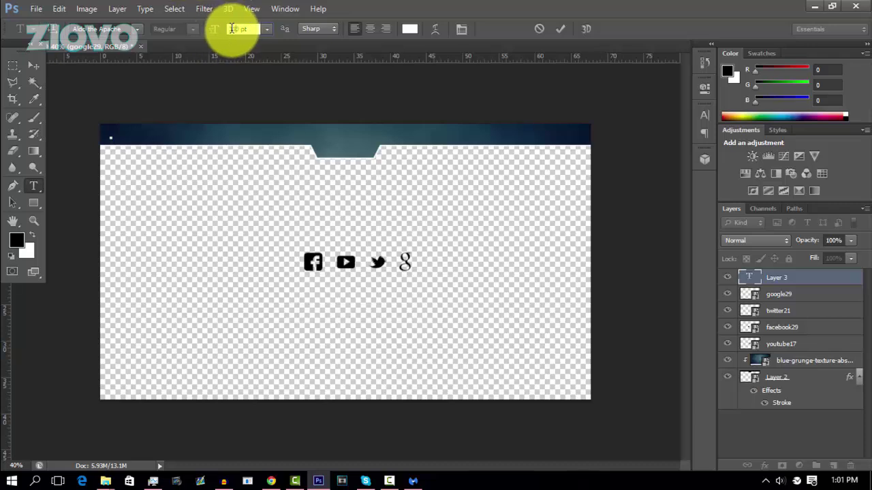
type("50")
key("Return")
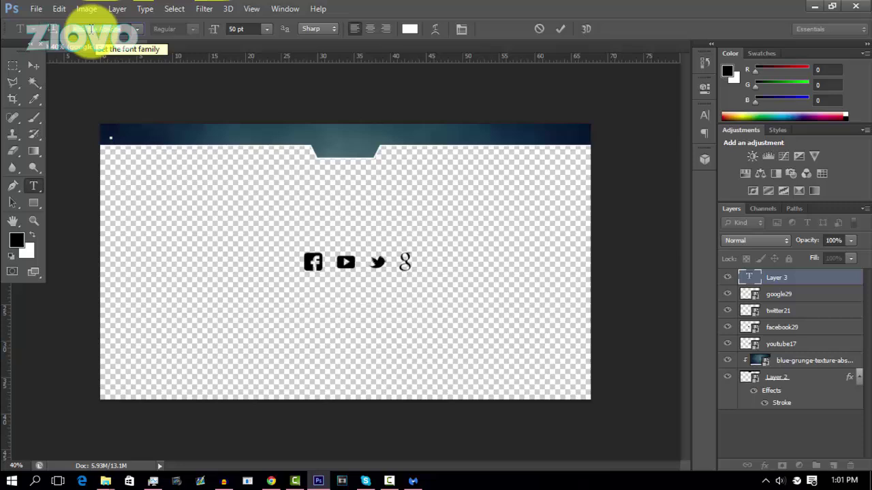
type("DAD")
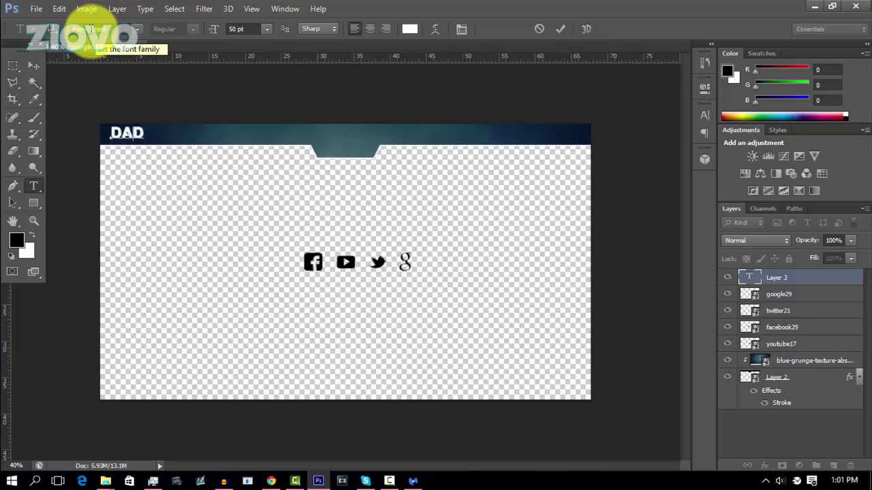
key("BackSpace")
key("BackSpace")
key("BackSpace")
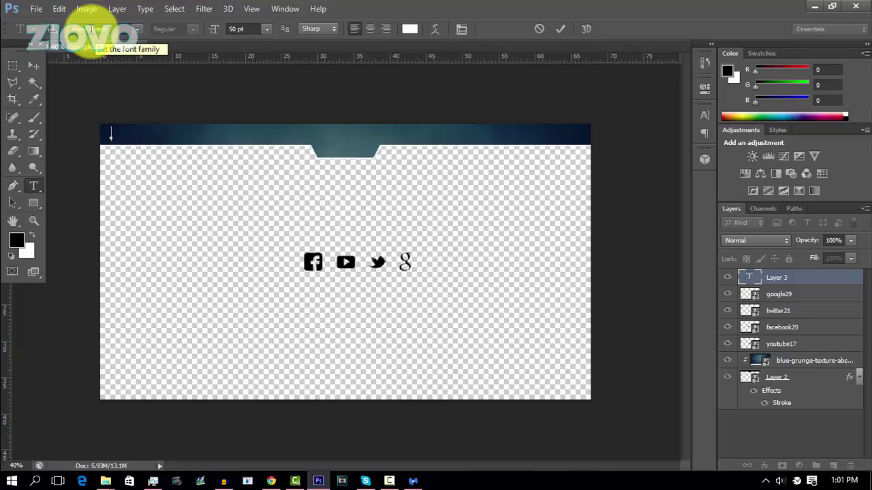
left_click(235, 28)
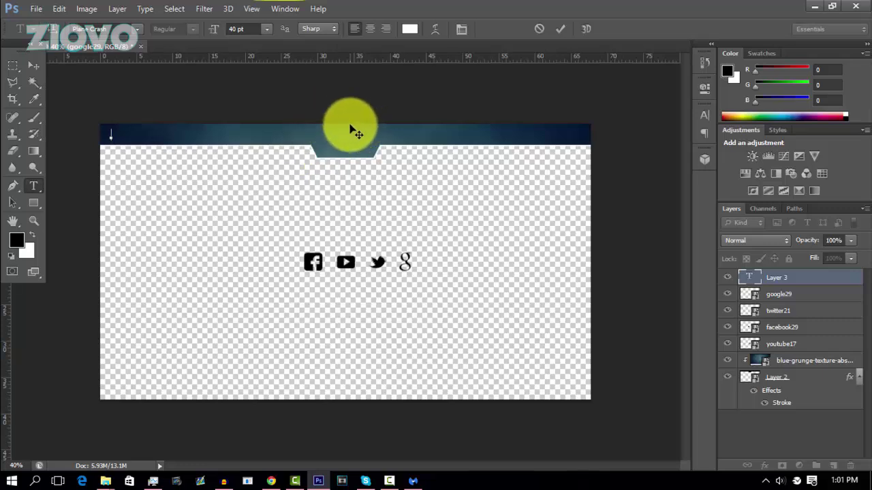
Step: Type ZIOVOTV, ZIOVO, a large centred ZIOVO, ZIOVO_ and ZIOVO along the header bar and commit
type("ZIOVOTV                Z")
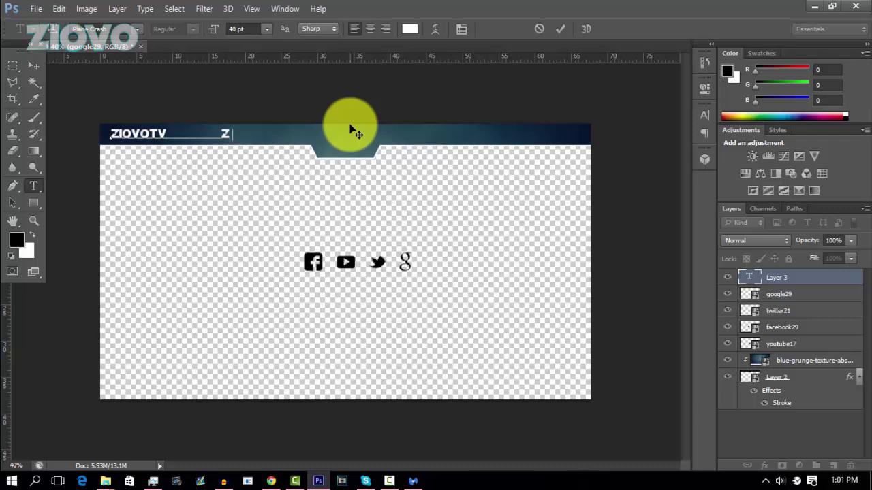
type("IOVO")
left_click_drag(351, 130, 344, 129)
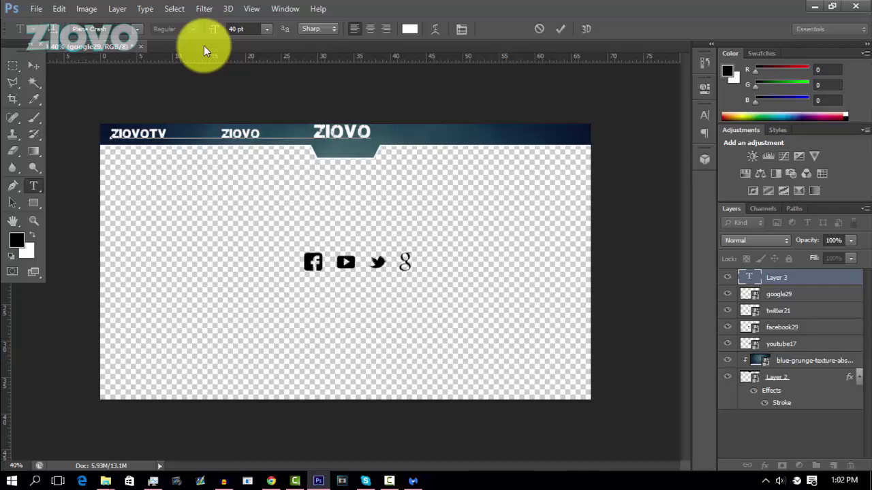
type("ZIOVO_")
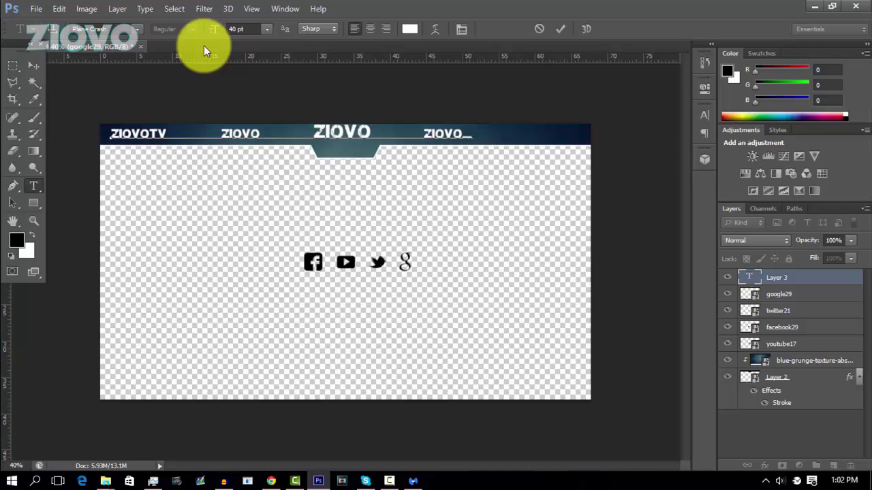
type("ZIOVO")
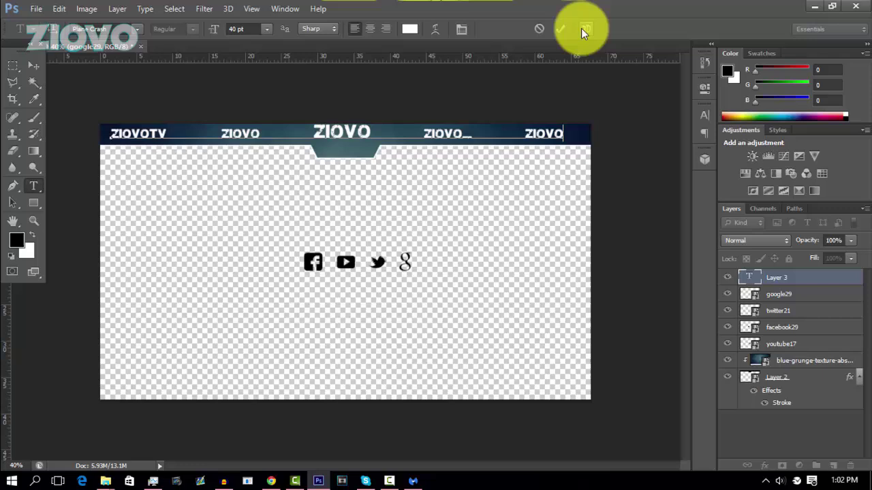
left_click(562, 30)
Step: Nudge the header text slightly right and delete the large middle ZIOVO from it
key("v")
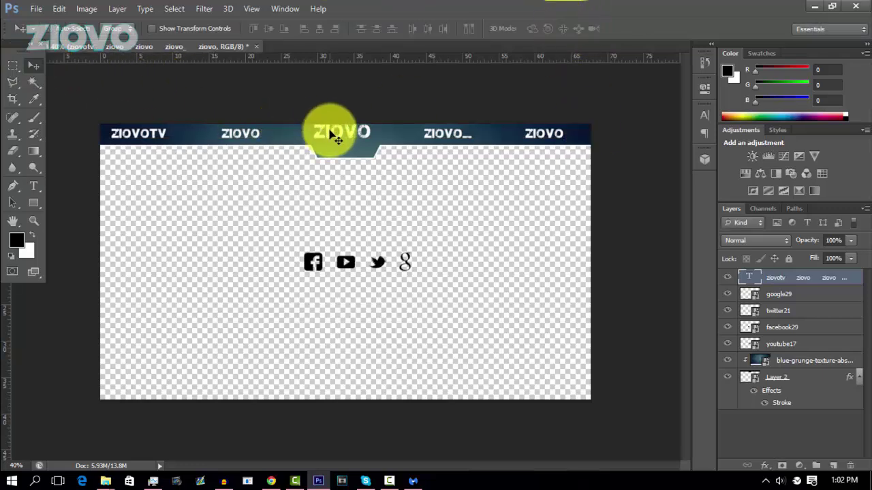
left_click_drag(328, 135, 335, 136)
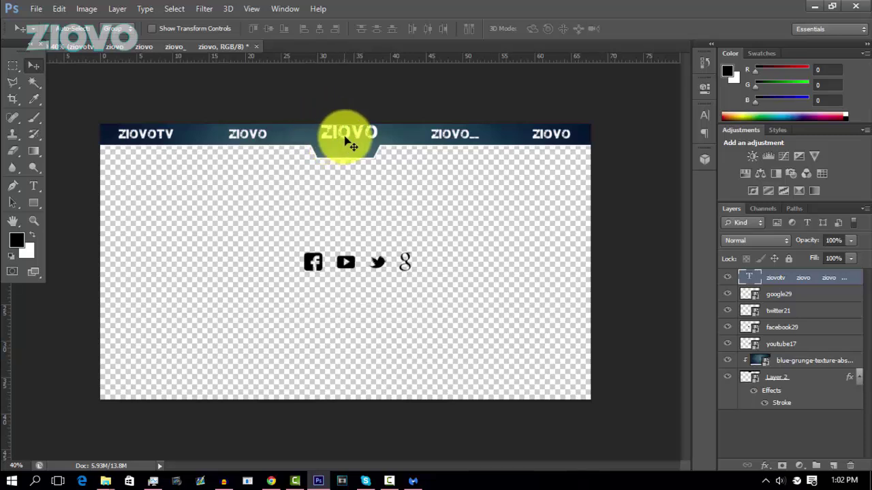
left_click(33, 185)
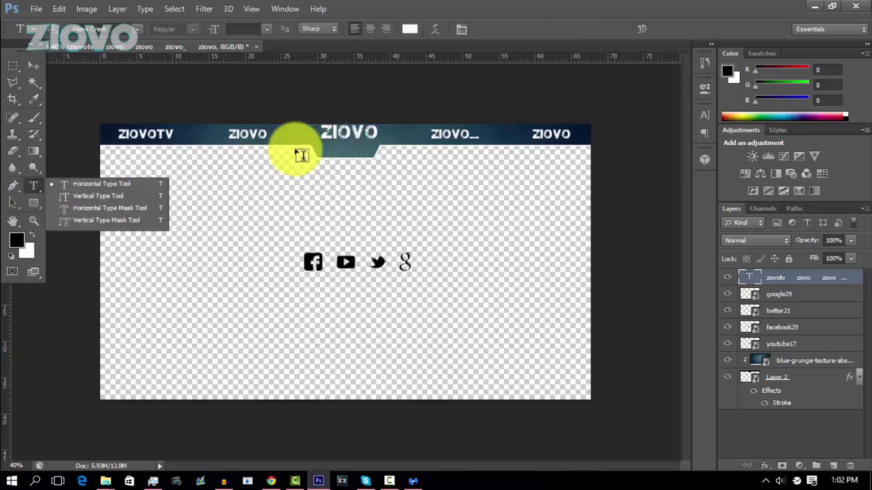
left_click(340, 138)
left_click(361, 132)
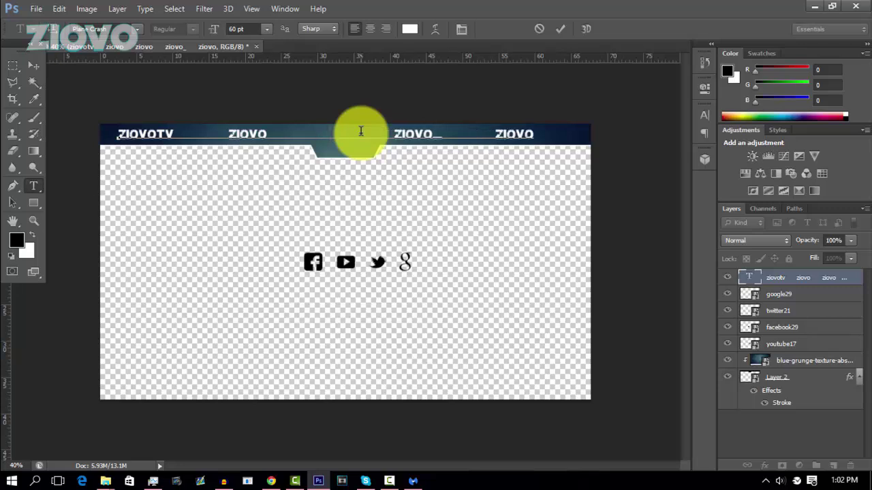
left_click(560, 28)
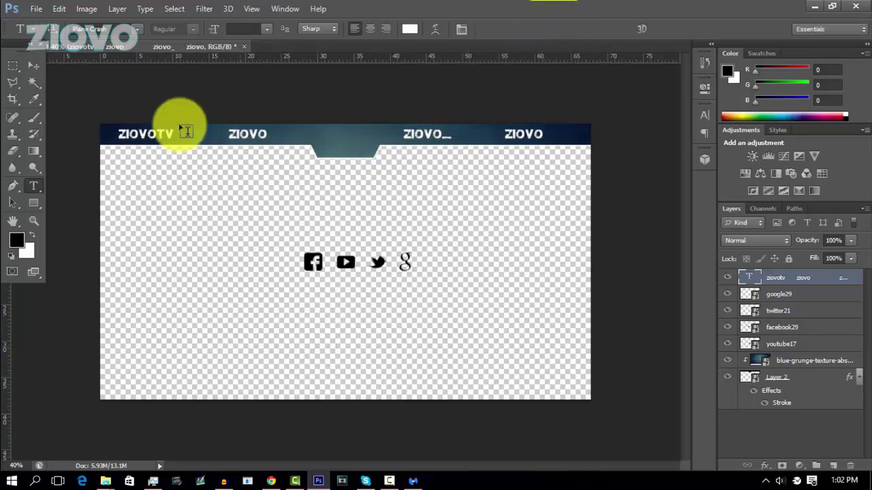
Step: Centre the remaining channel names horizontally on the header bar's selection, then deselect
left_click(749, 380, "ctrl")
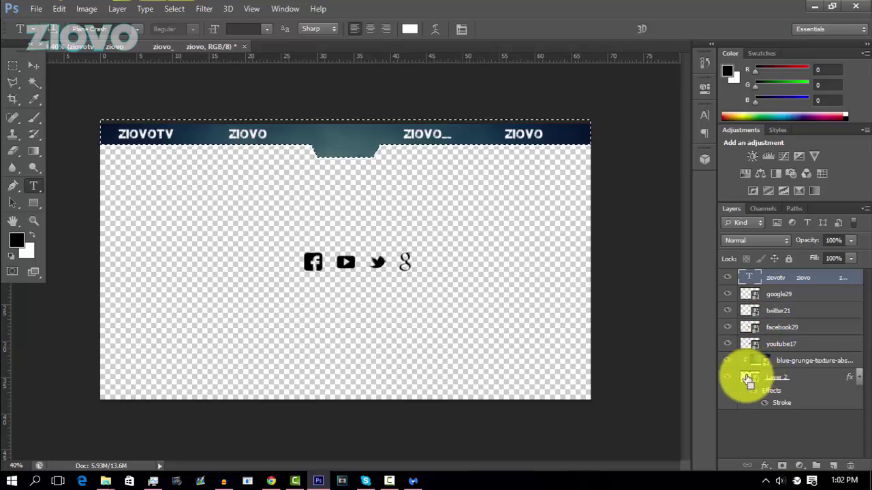
left_click(117, 9)
mouse_move(230, 324)
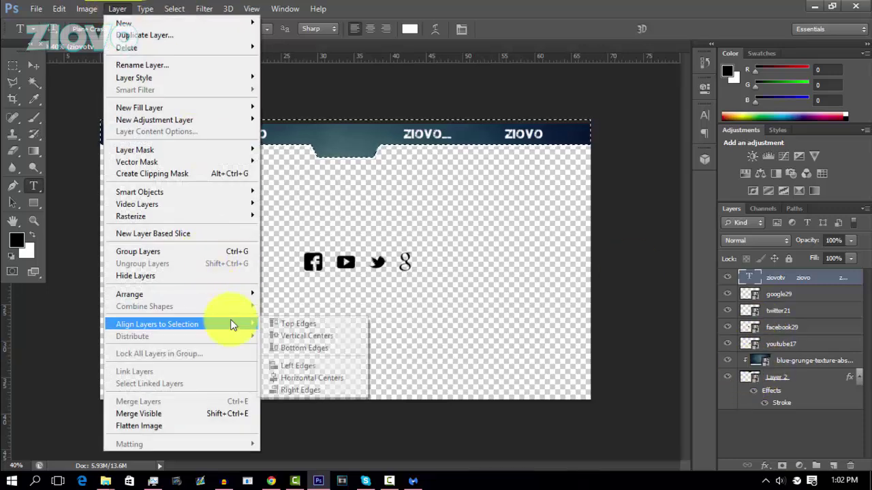
left_click(315, 377)
key("ctrl+d")
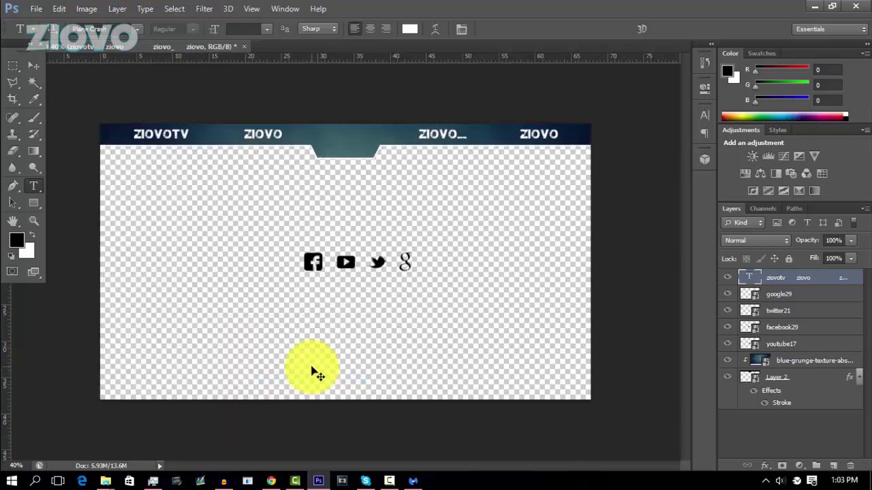
Step: On a new layer, type a single Z in the header notch at 70 pt
left_click(832, 468)
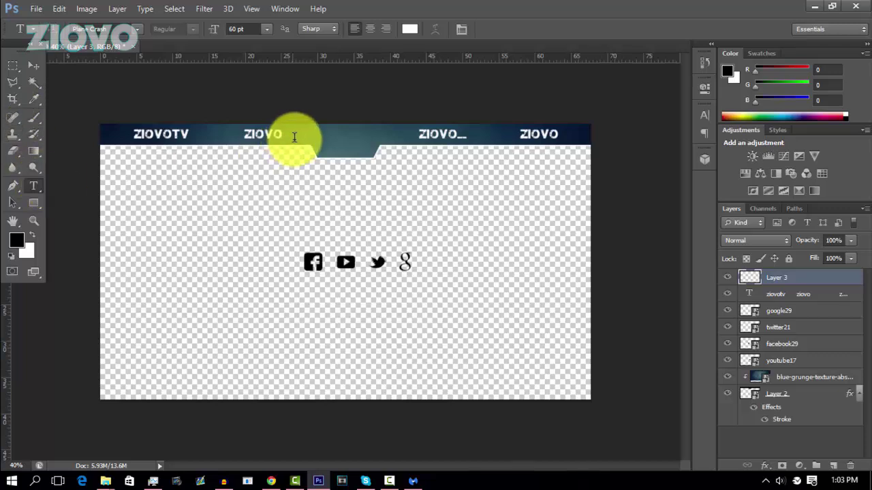
left_click(317, 147)
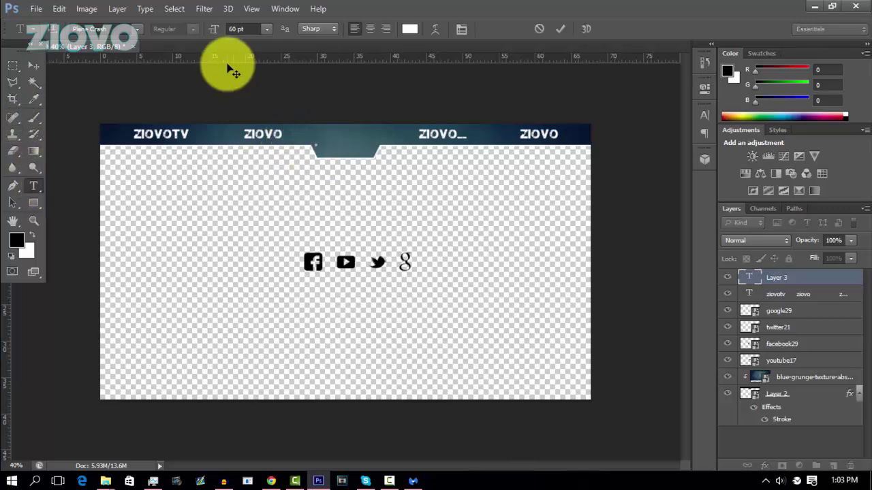
left_click(232, 29)
key("Return")
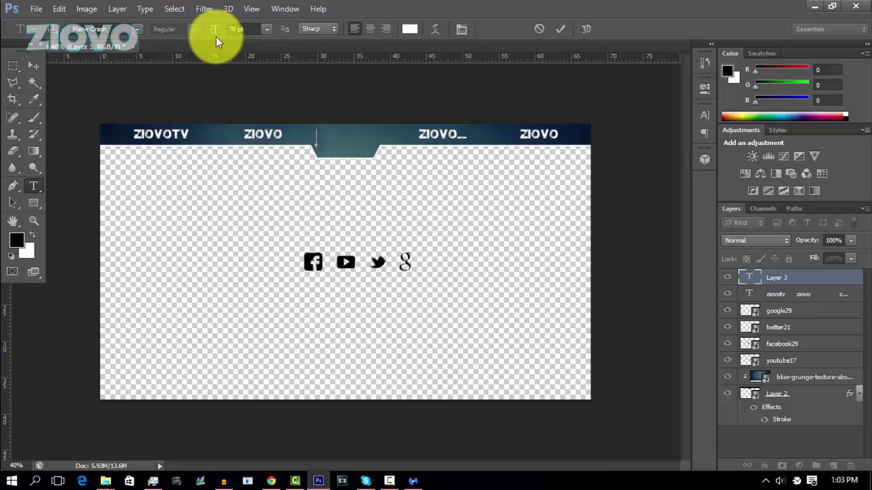
type("ZIO")
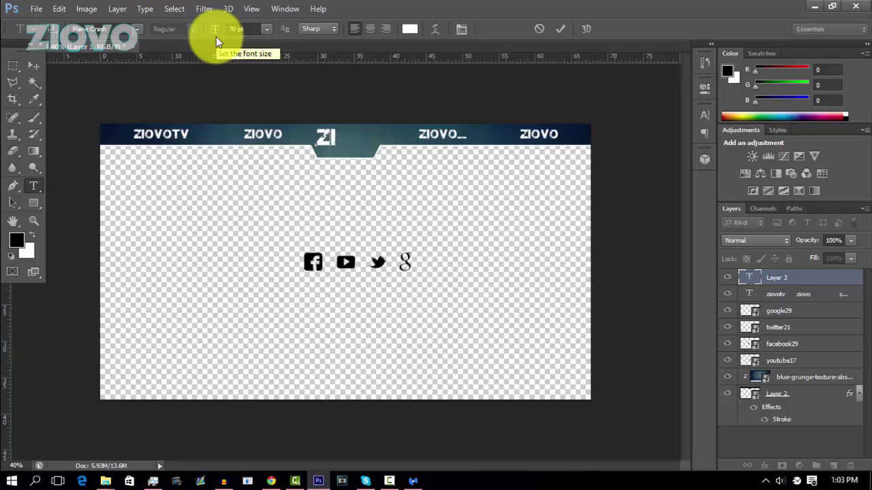
key("BackSpace")
Step: Enlarge the Z's font size, starting at 200 pt, and commit the text
left_click_drag(338, 152, 268, 68)
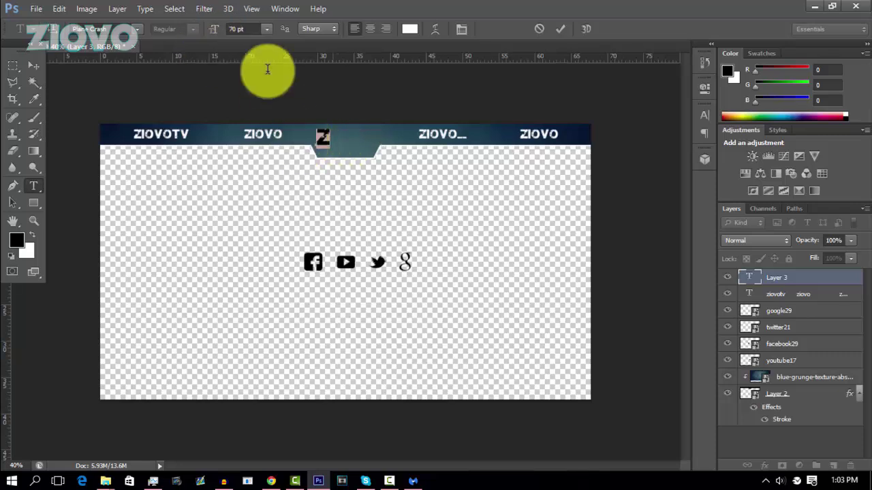
left_click(215, 32)
type("200")
key("Return")
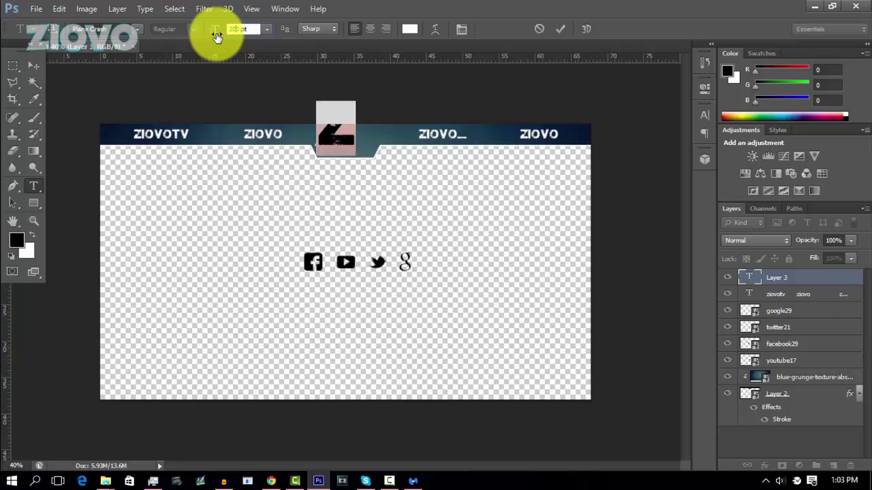
type("2")
key("Return")
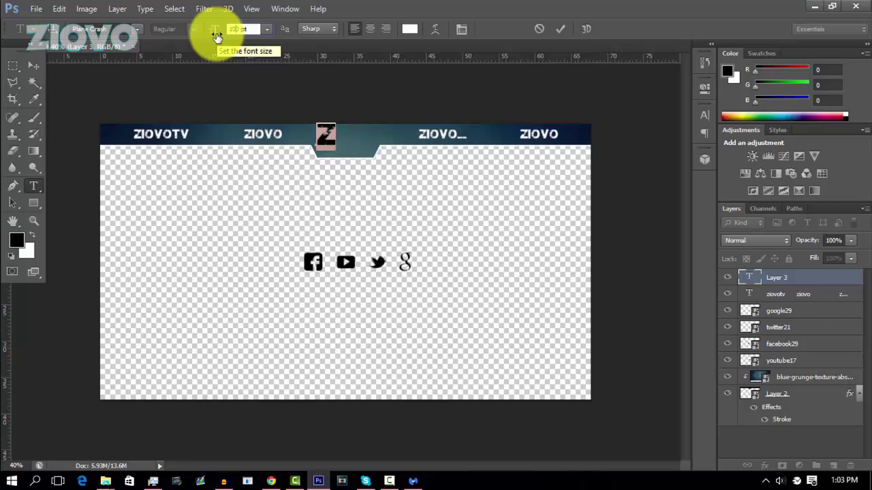
key("ctrl+Return")
Step: Move the Z into the notch and centre it horizontally on the header bar
key("v")
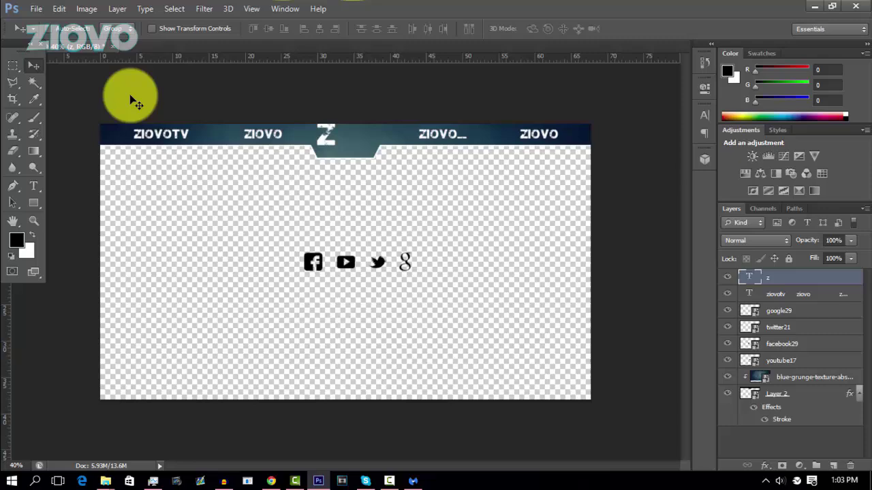
left_click_drag(333, 136, 349, 150)
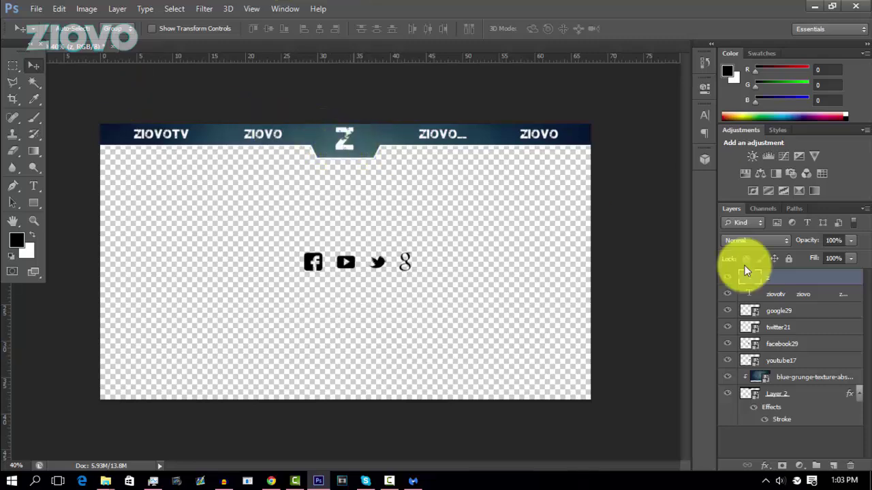
left_click(750, 393, "ctrl")
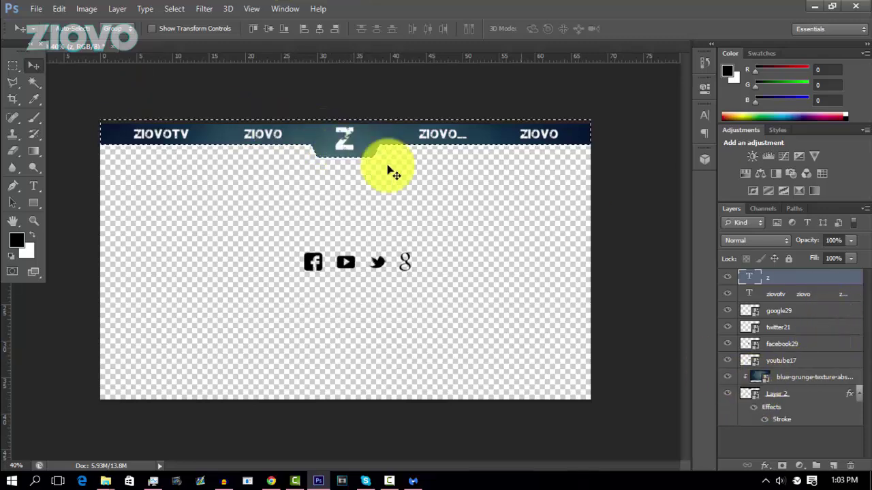
left_click(117, 8)
mouse_move(245, 325)
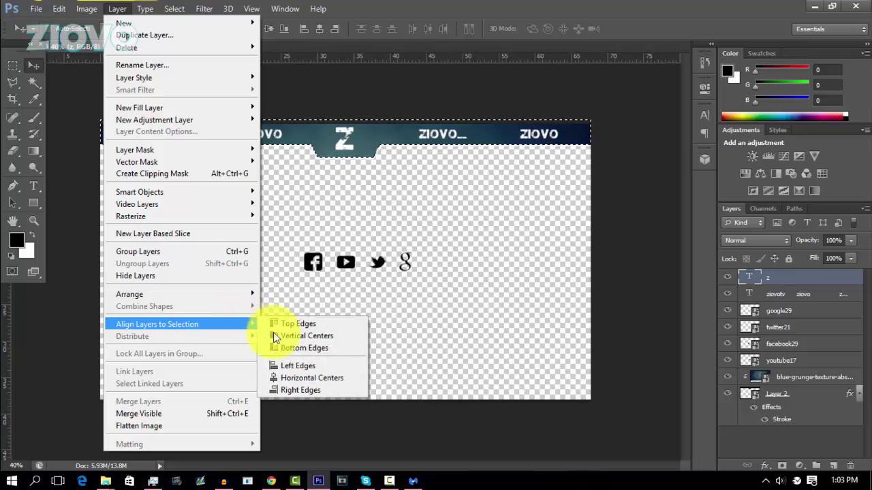
left_click(294, 378)
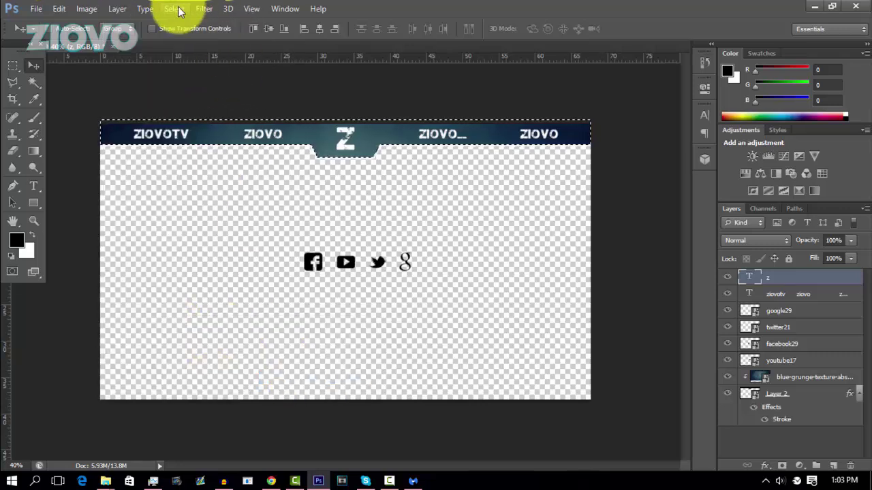
Step: Move the YouTube icon into the header, centre it vertically, and shrink it slightly
key("ctrl+d")
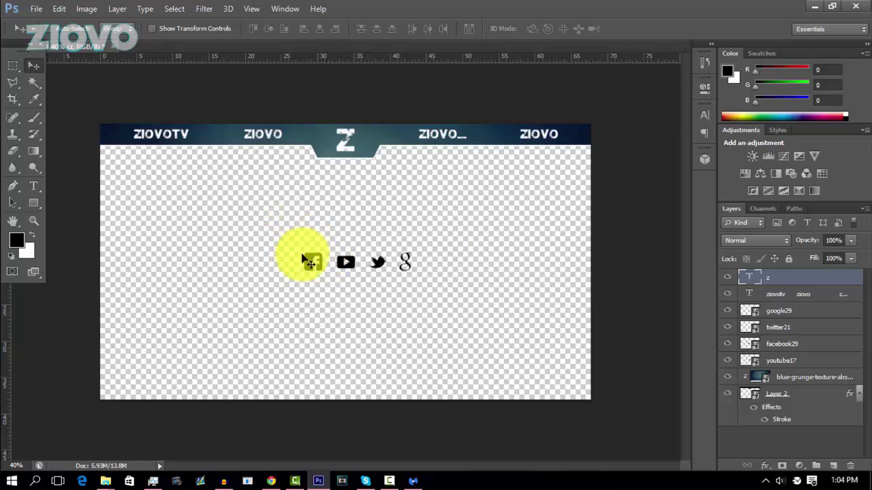
left_click(789, 361)
left_click_drag(345, 263, 218, 135)
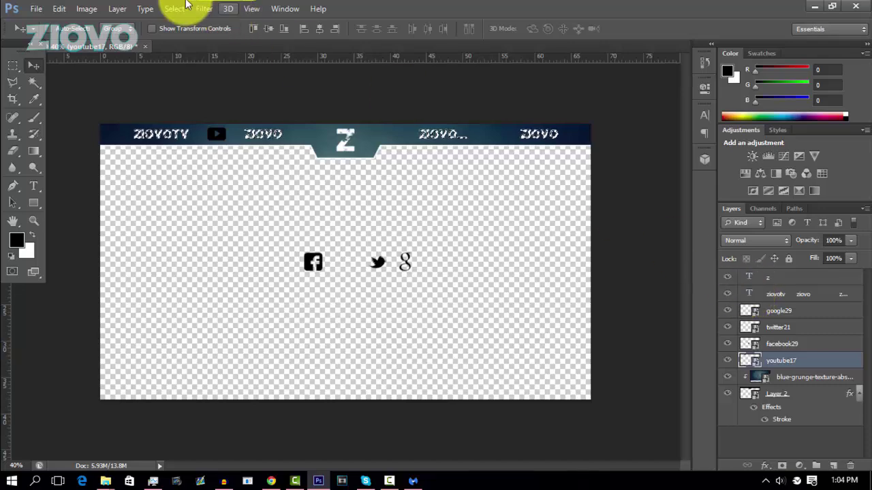
left_click(117, 7)
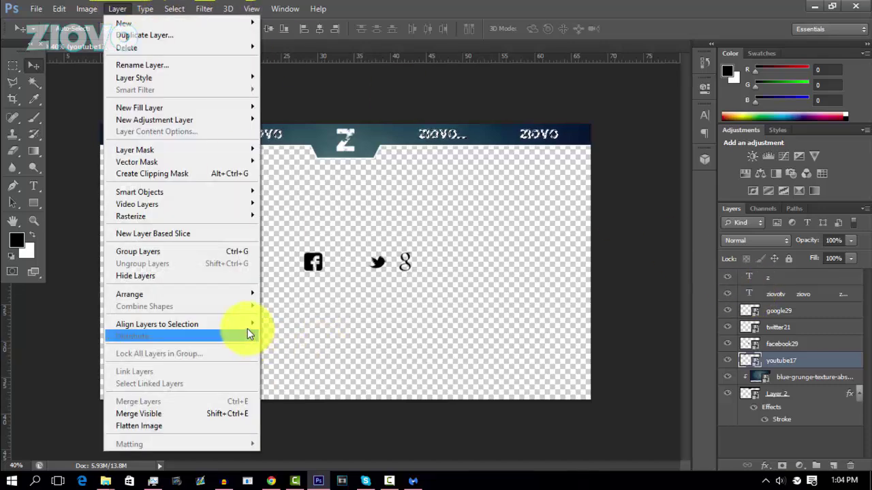
mouse_move(248, 328)
left_click(293, 335)
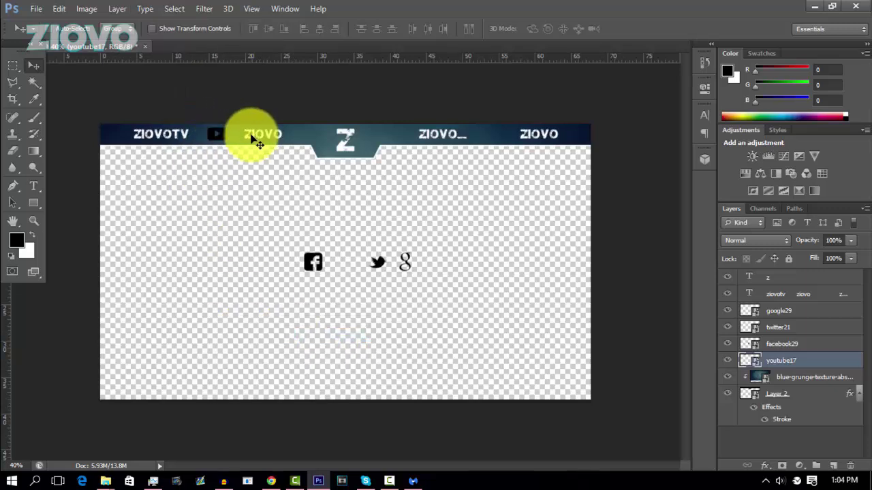
key("ctrl+t")
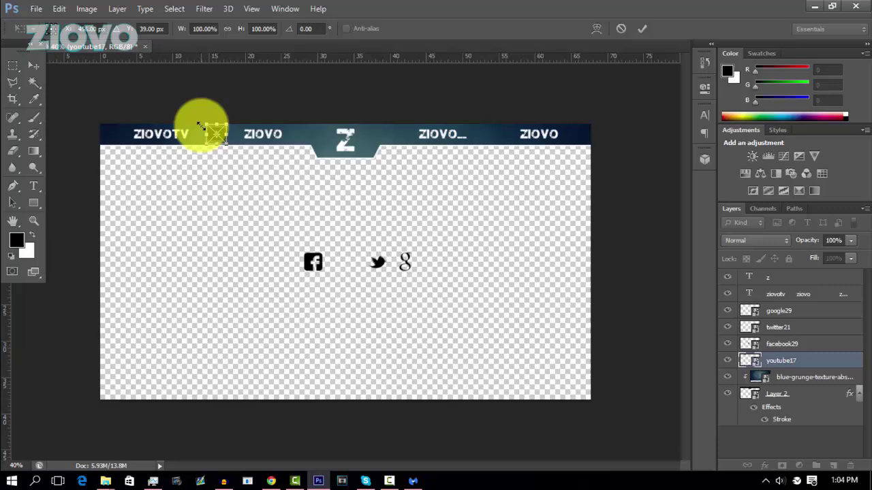
left_click_drag(199, 124, 218, 127)
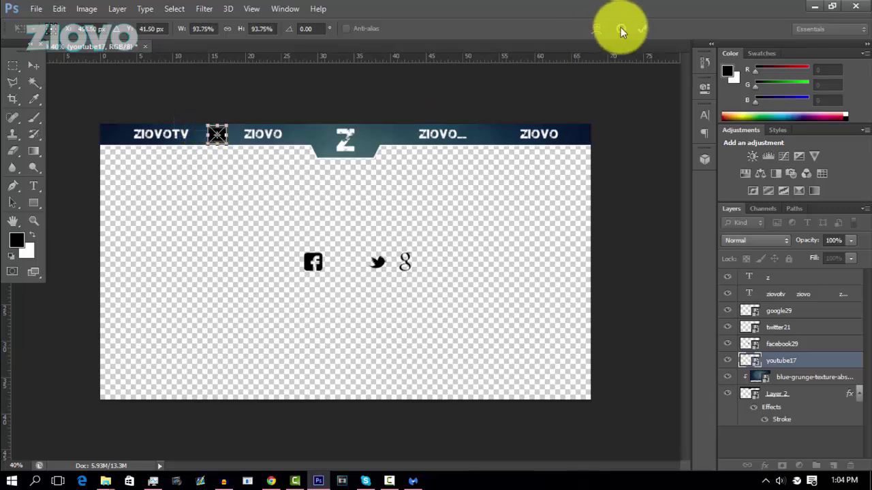
left_click(621, 29)
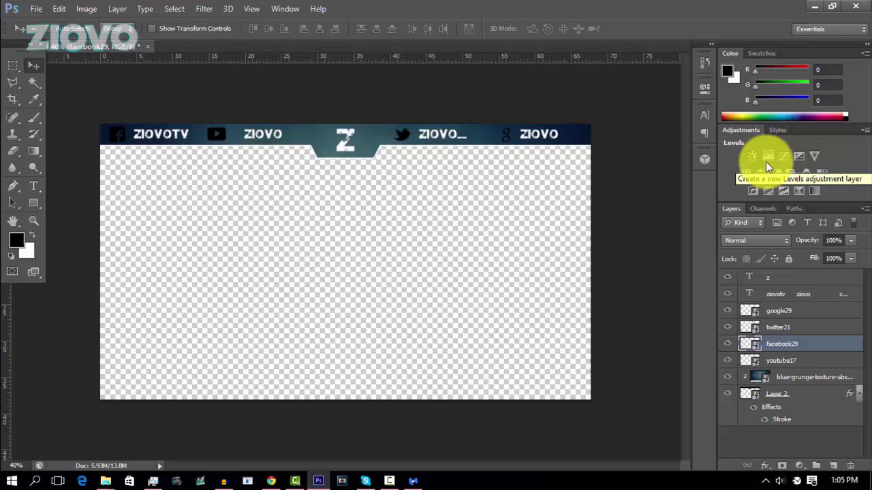
Step: Give the channel-name text layer a drop shadow with distance 0, spread 11 and size 11
right_click(810, 300)
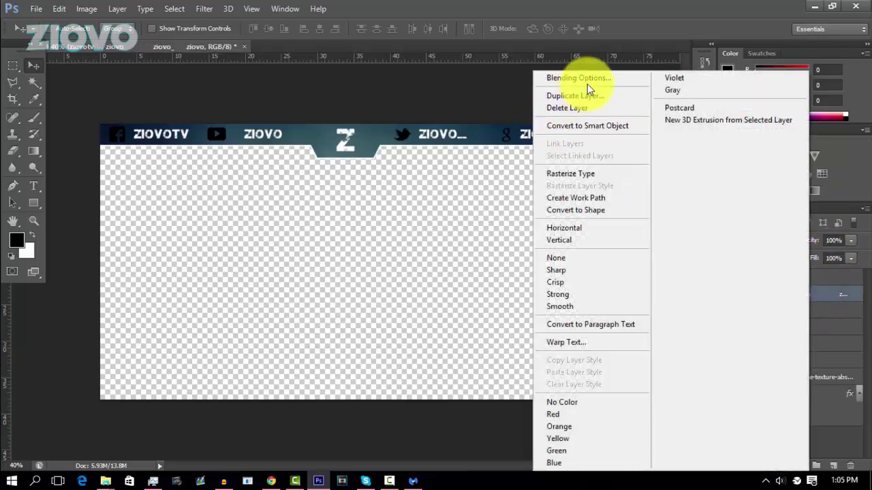
left_click(581, 79)
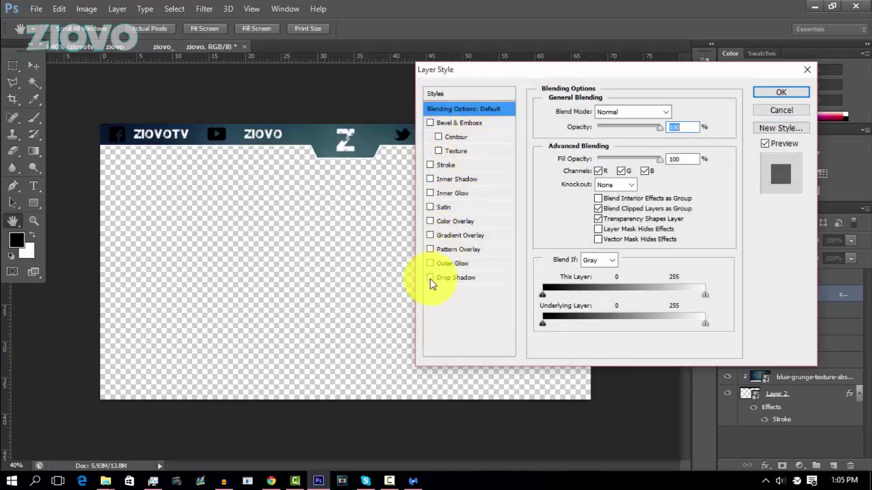
left_click(444, 279)
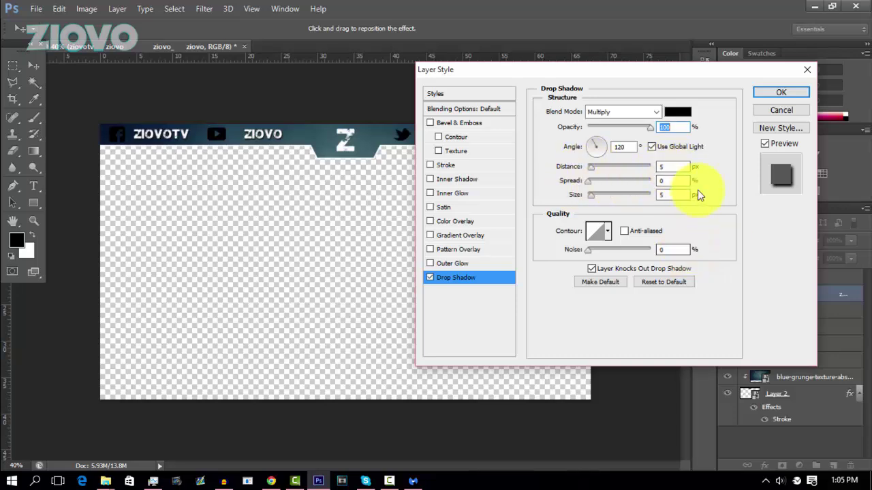
left_click_drag(593, 169, 587, 169)
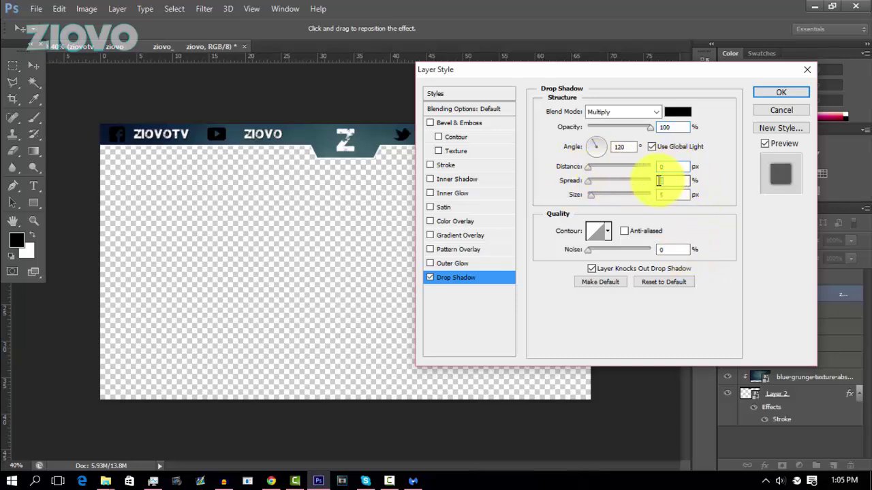
type("11")
key("Tab")
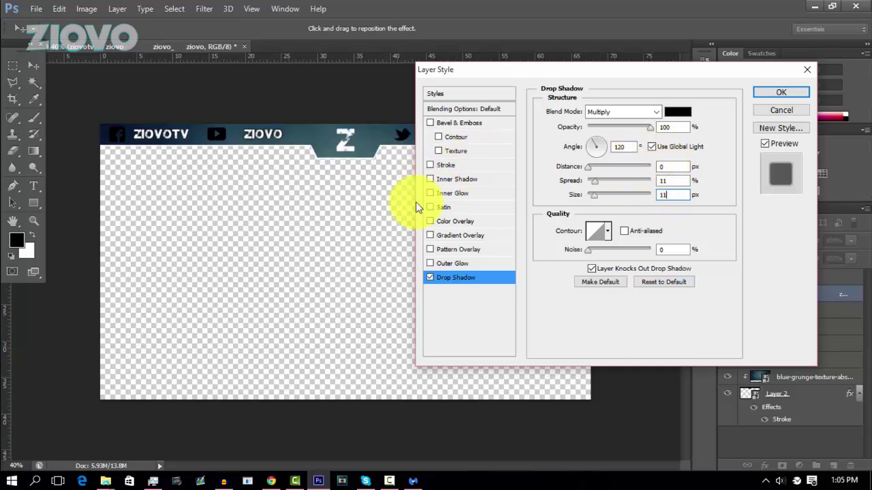
left_click(791, 94)
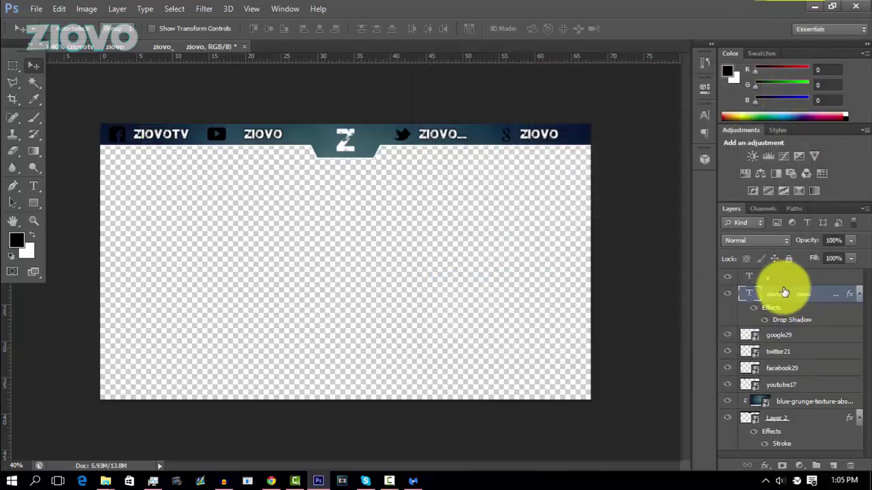
Step: Copy the text's drop shadow style and paste it onto the z logo layer
right_click(790, 297)
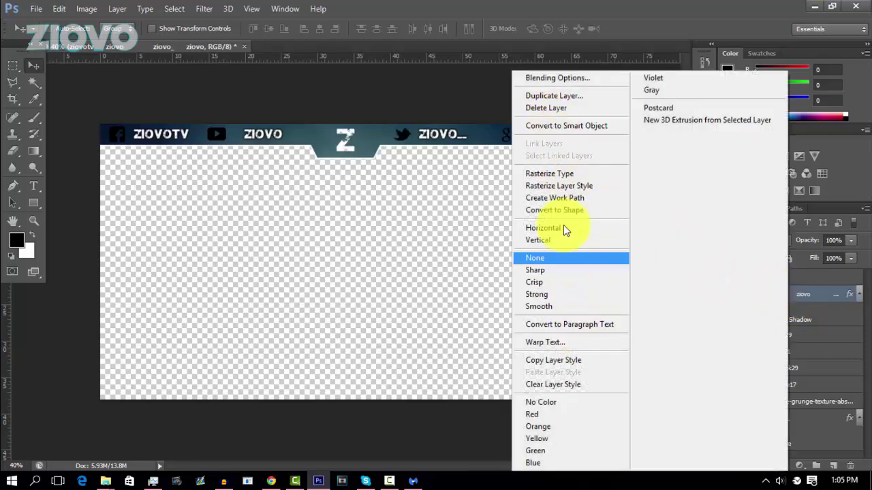
left_click(591, 360)
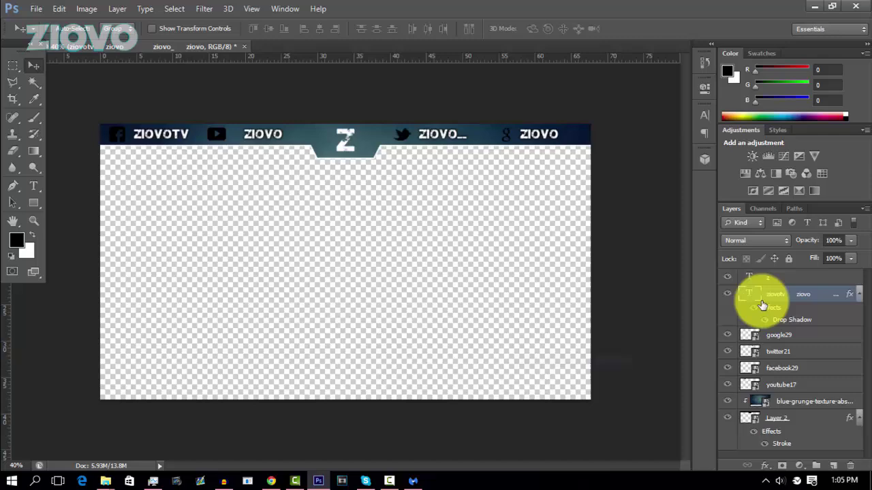
left_click(800, 279)
right_click(801, 281)
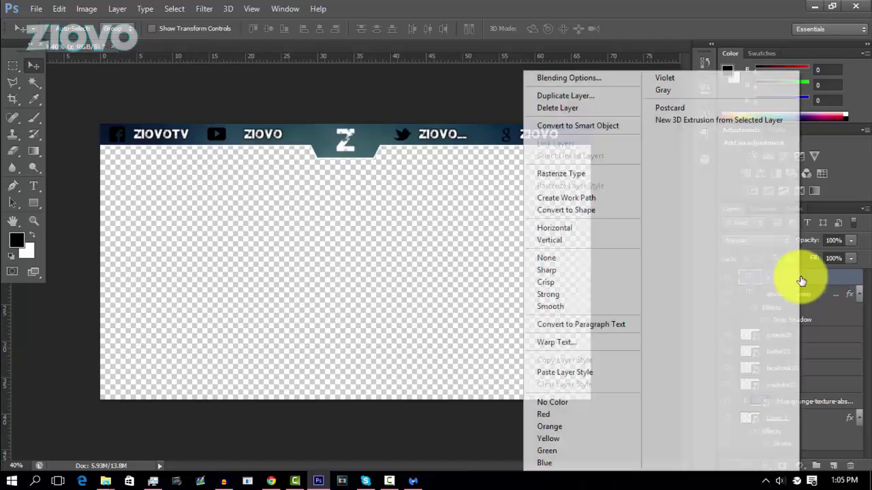
left_click(604, 373)
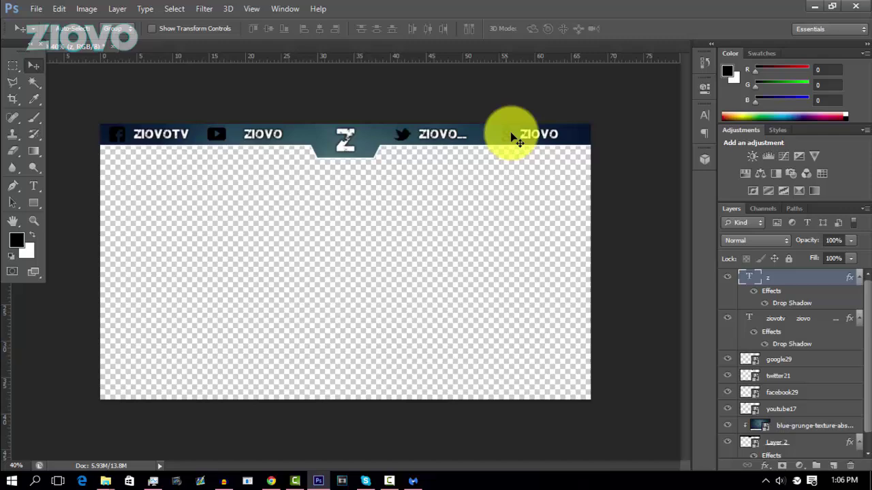
Step: Add a white Color Overlay to the youtube17 icon layer
right_click(798, 408)
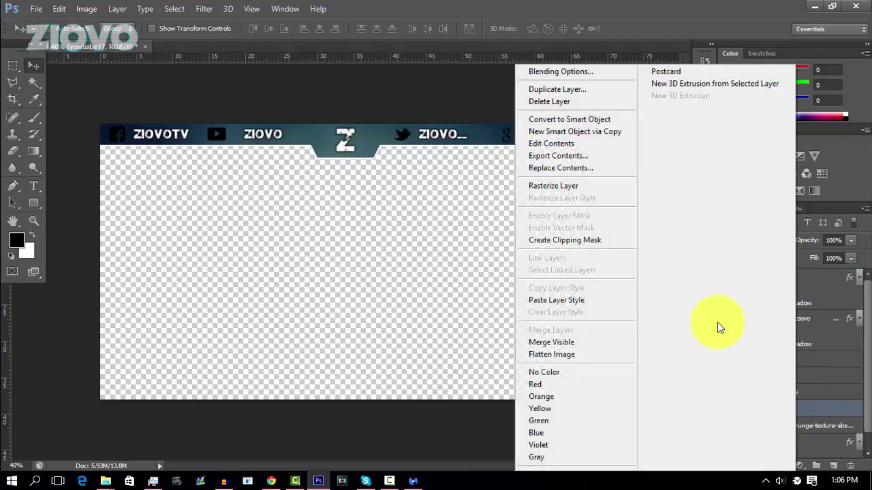
left_click(560, 72)
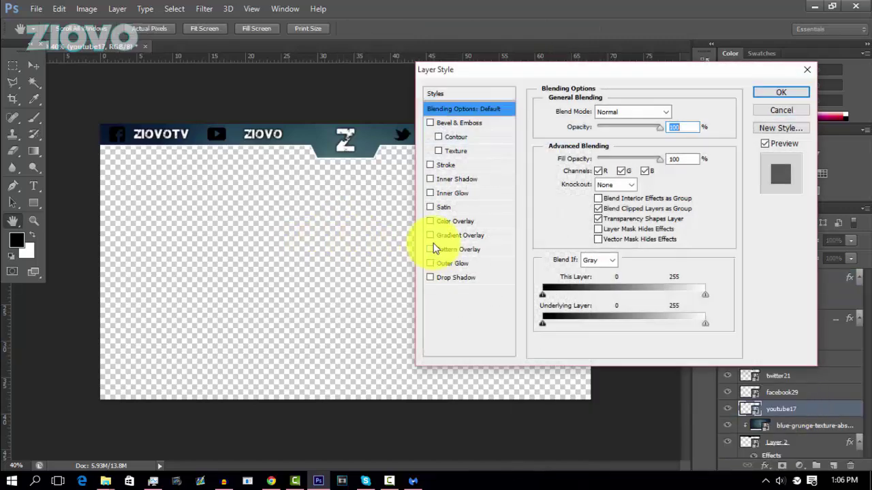
left_click(432, 223)
left_click(450, 221)
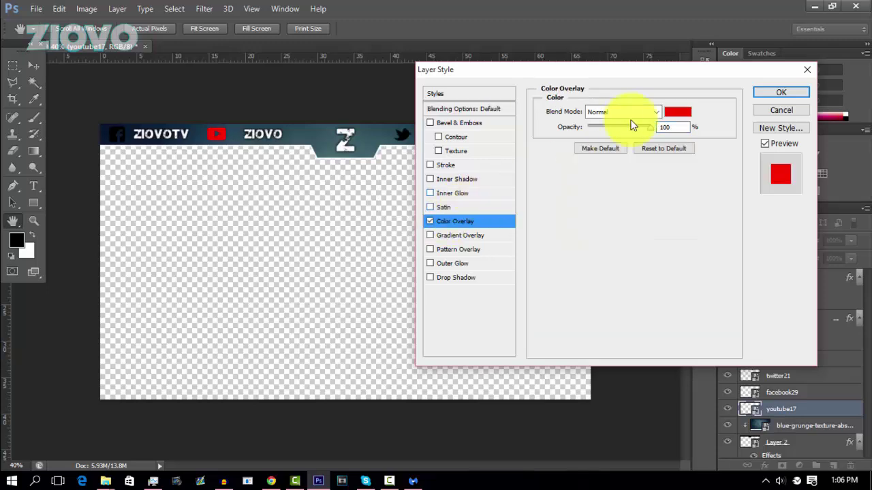
left_click(676, 112)
left_click(595, 102)
left_click(697, 138)
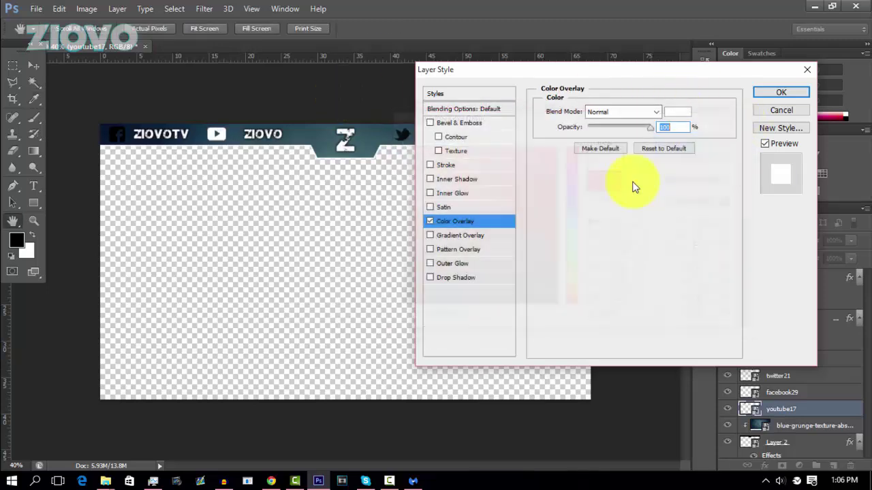
Step: Add a drop shadow with distance 1 and spread 11 to the YouTube icon and apply
left_click(450, 280)
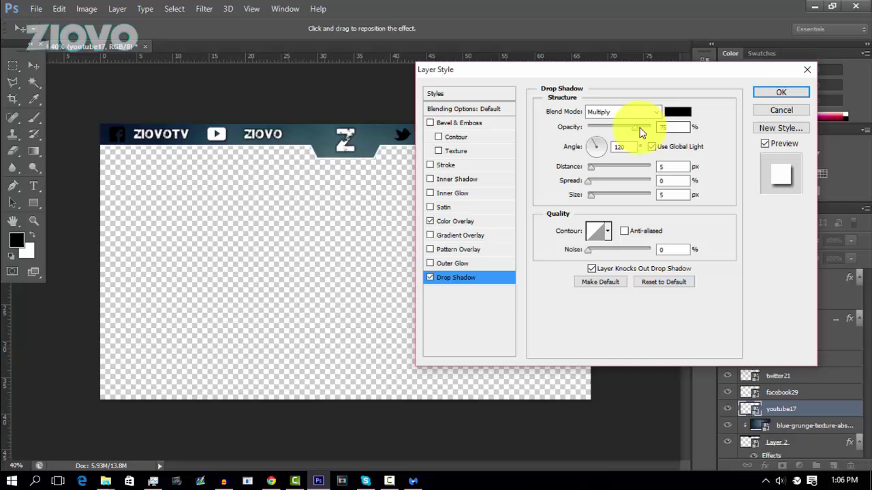
double_click(671, 167)
type("1")
left_click(666, 180)
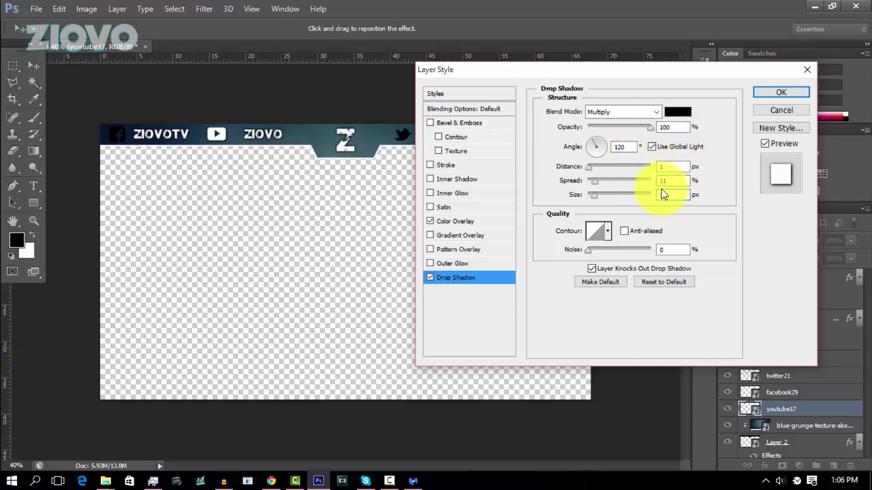
left_click(783, 91)
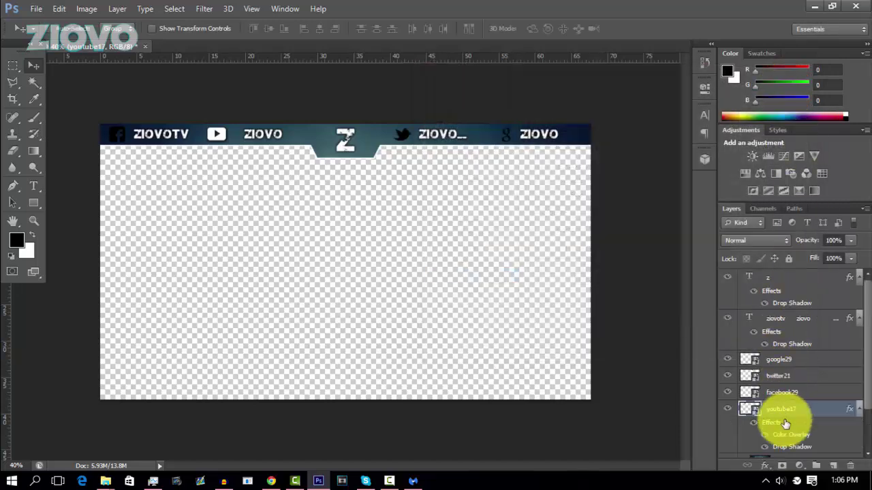
Step: Copy youtube17's layer style and paste it onto facebook29, twitter21 and google29
right_click(823, 412)
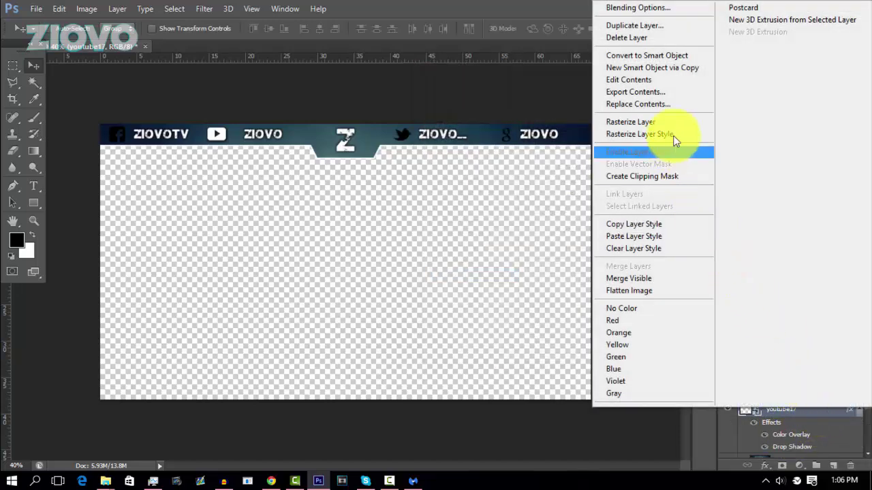
left_click(689, 229)
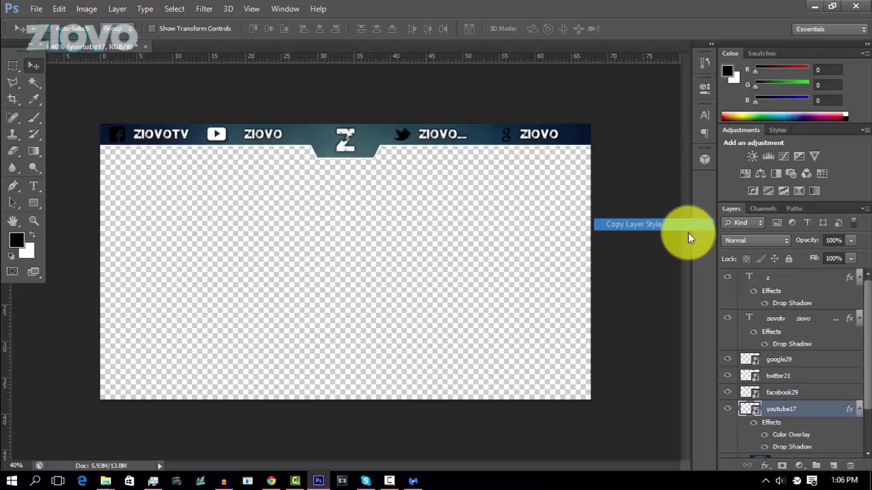
right_click(814, 394)
left_click(597, 300)
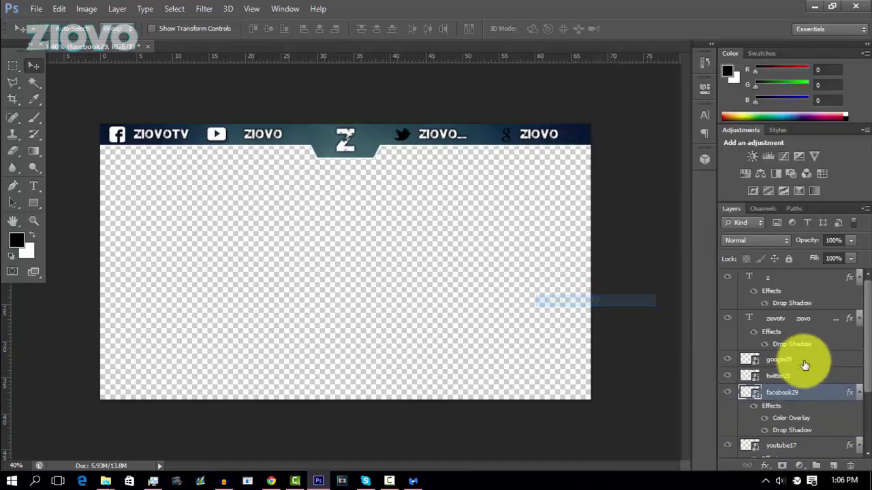
right_click(821, 375)
left_click(620, 298)
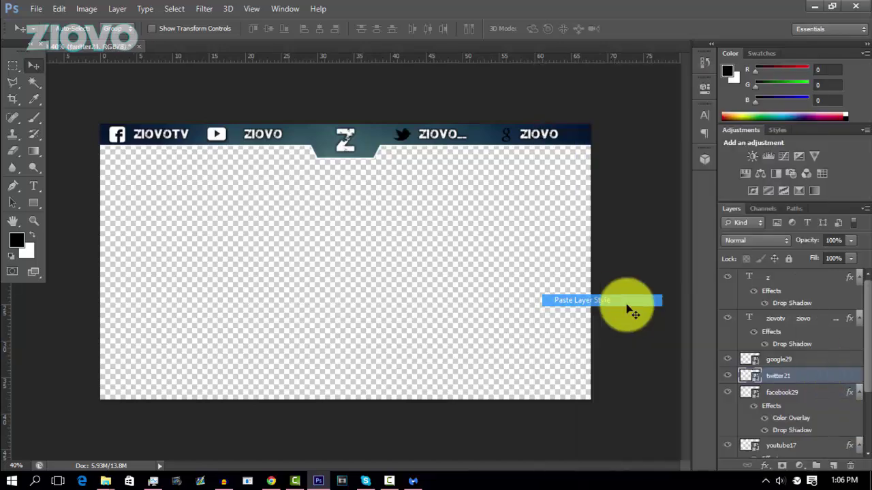
right_click(788, 356)
left_click(602, 301)
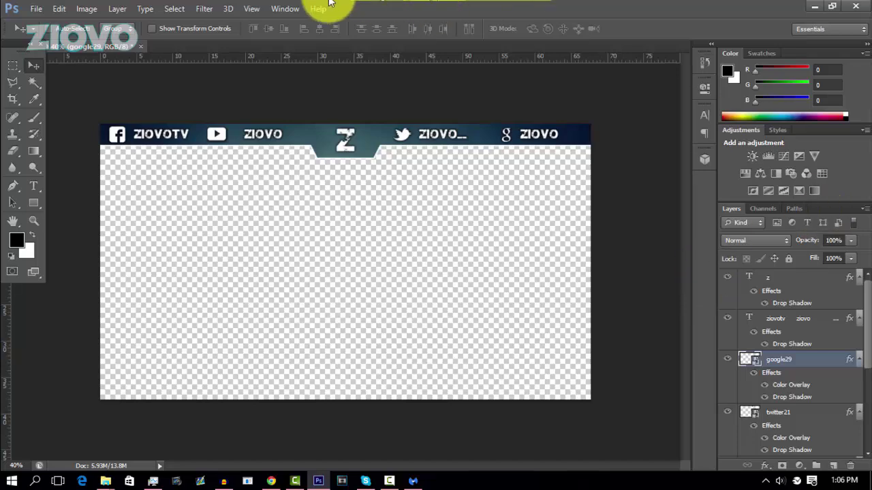
left_click(35, 9)
left_click(95, 163)
left_click(467, 272)
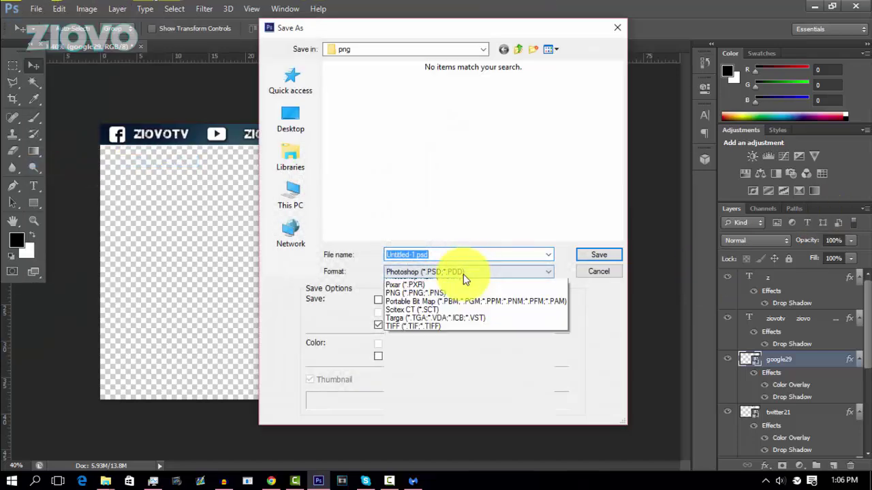
left_click(444, 426)
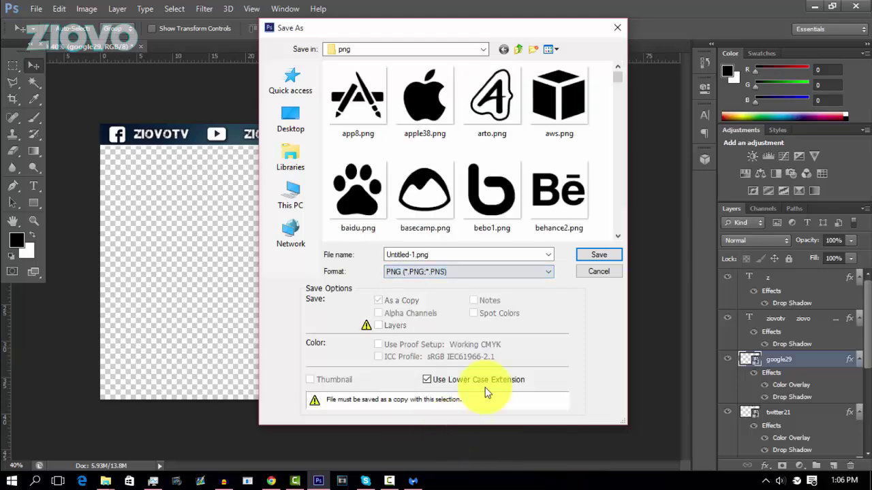
left_click(595, 275)
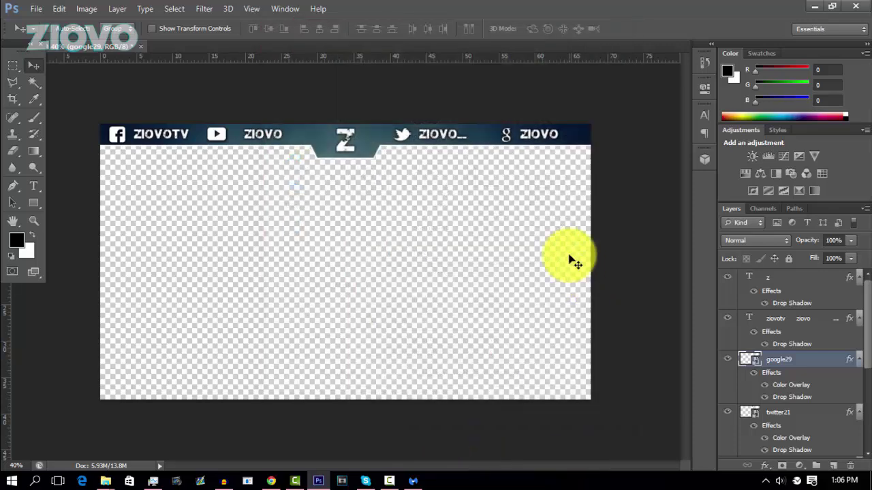